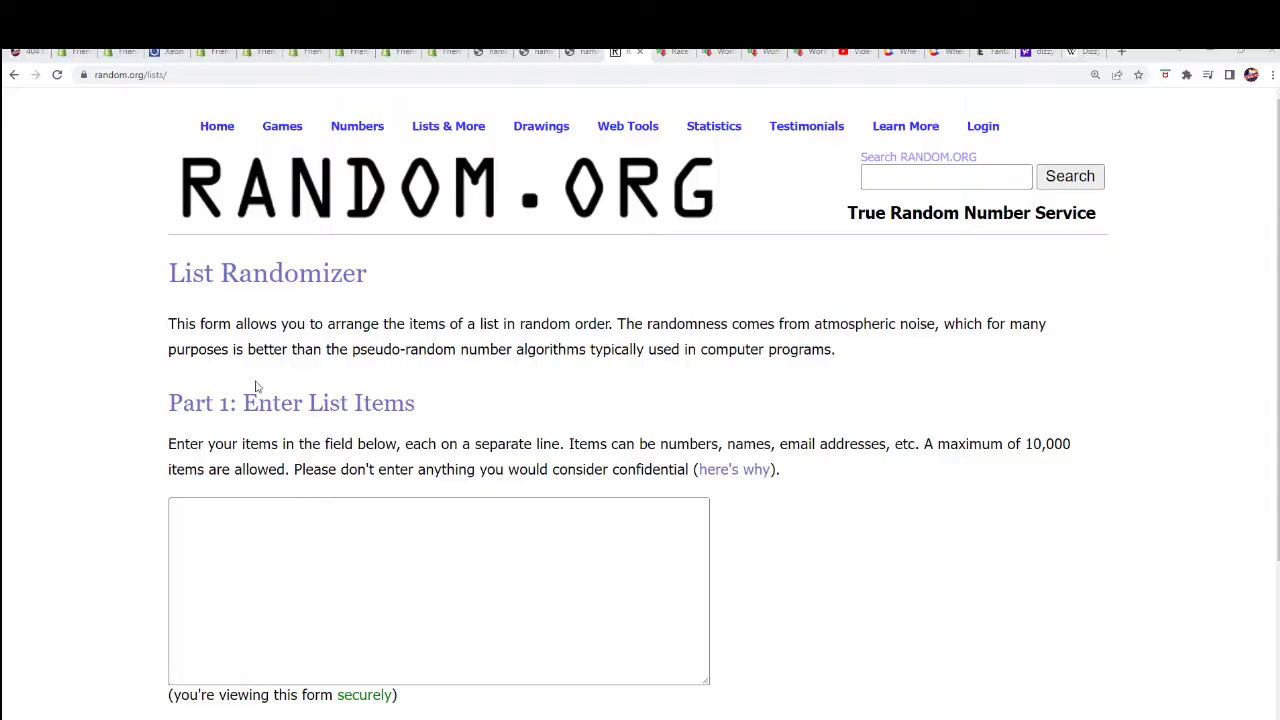
- Copy the 30 owner names from Notepad into the list field and randomize them
mouse_move(1270, 57)
mouse_down()
mouse_move(844, 57)
mouse_move(902, 86)
mouse_up()
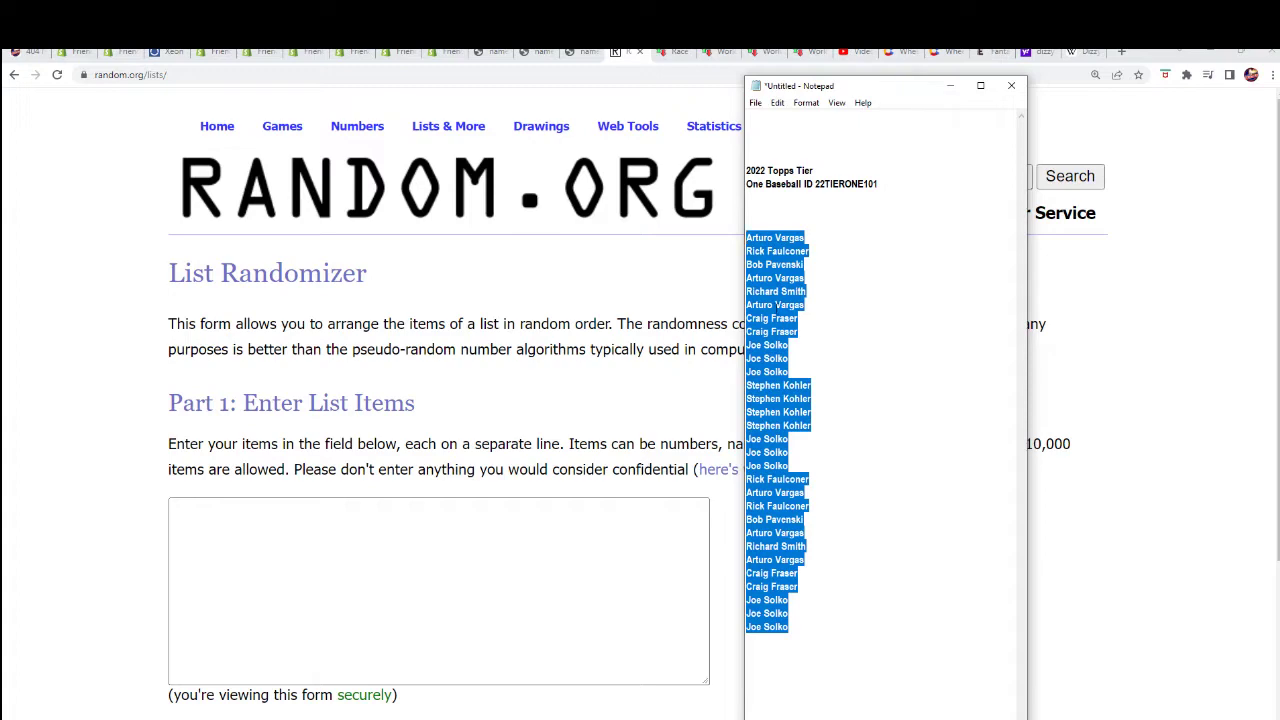
right_click(828, 298)
click(845, 335)
click(276, 524)
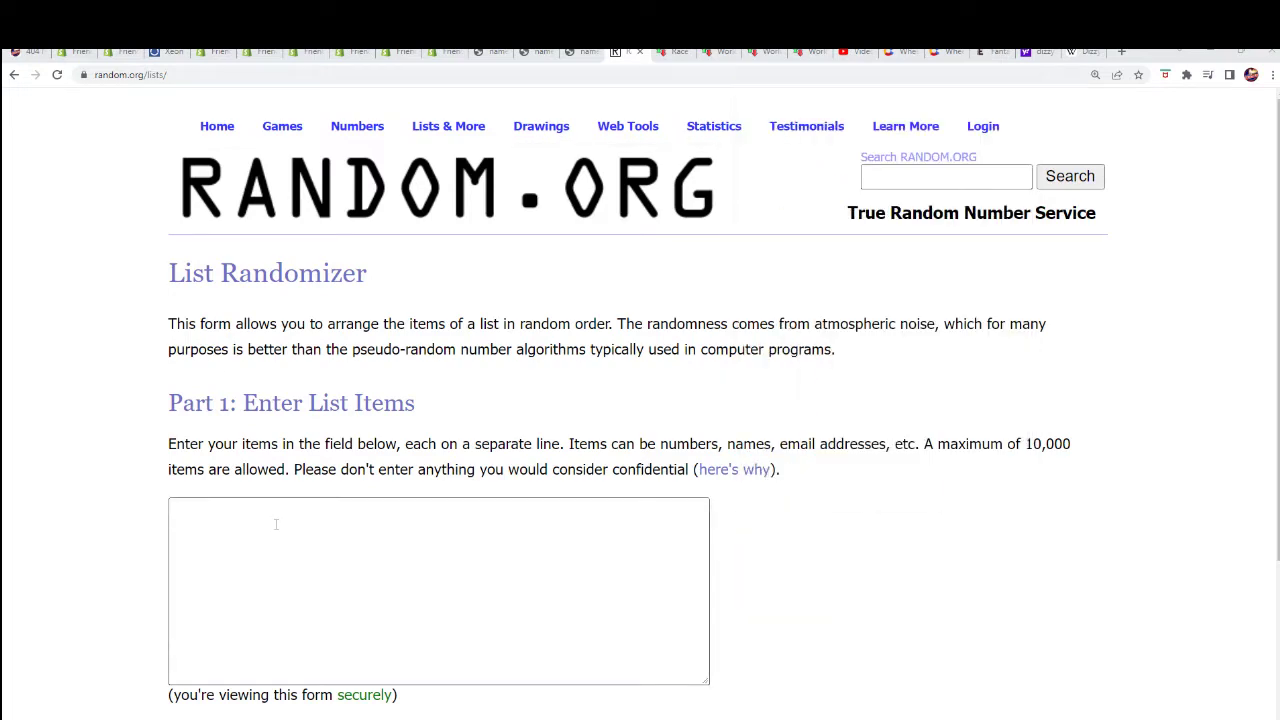
right_click(285, 533)
click(320, 435)
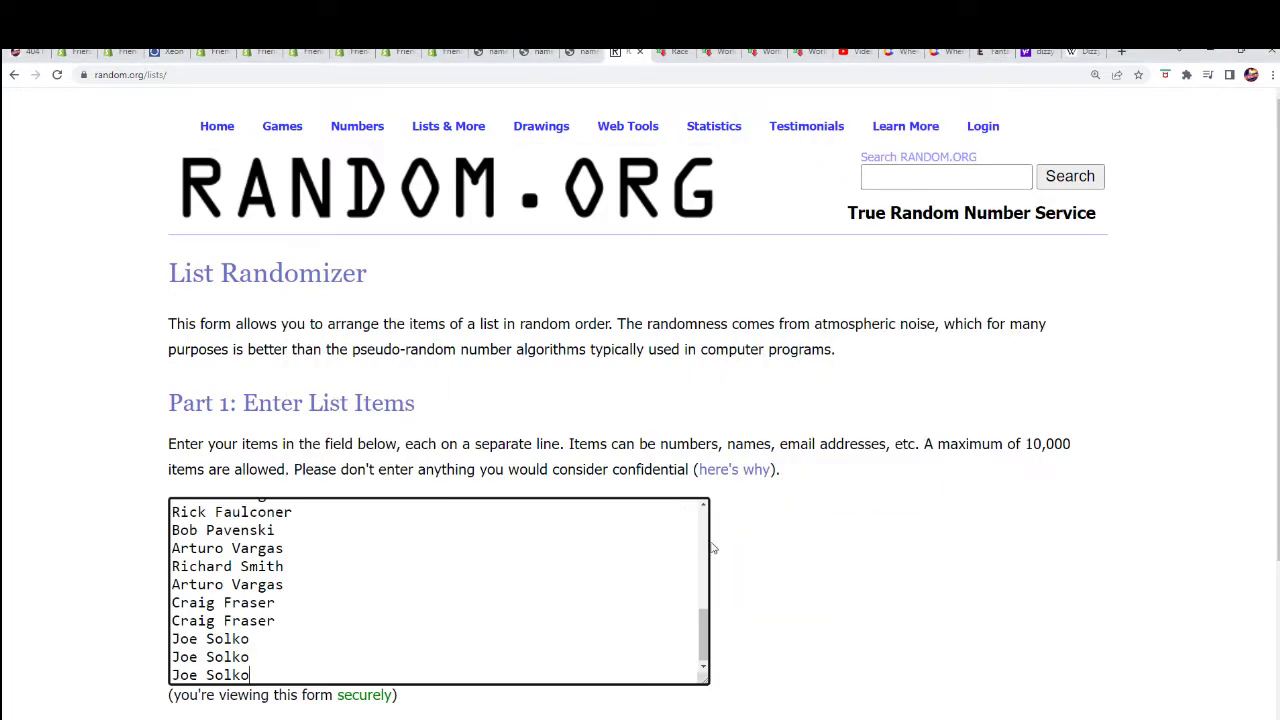
scroll(713, 548, down, 3)
click(200, 694)
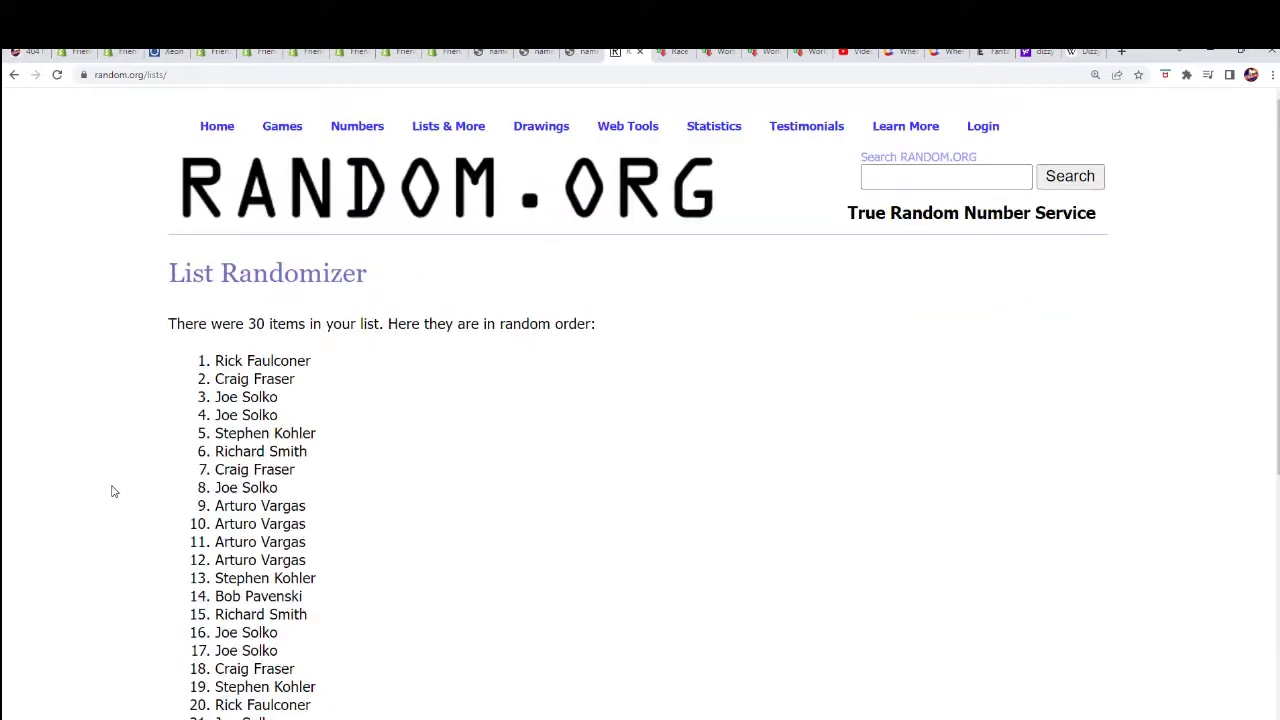
- Reshuffle the name list six more times with Again!
scroll(113, 491, down, 5)
click(183, 593)
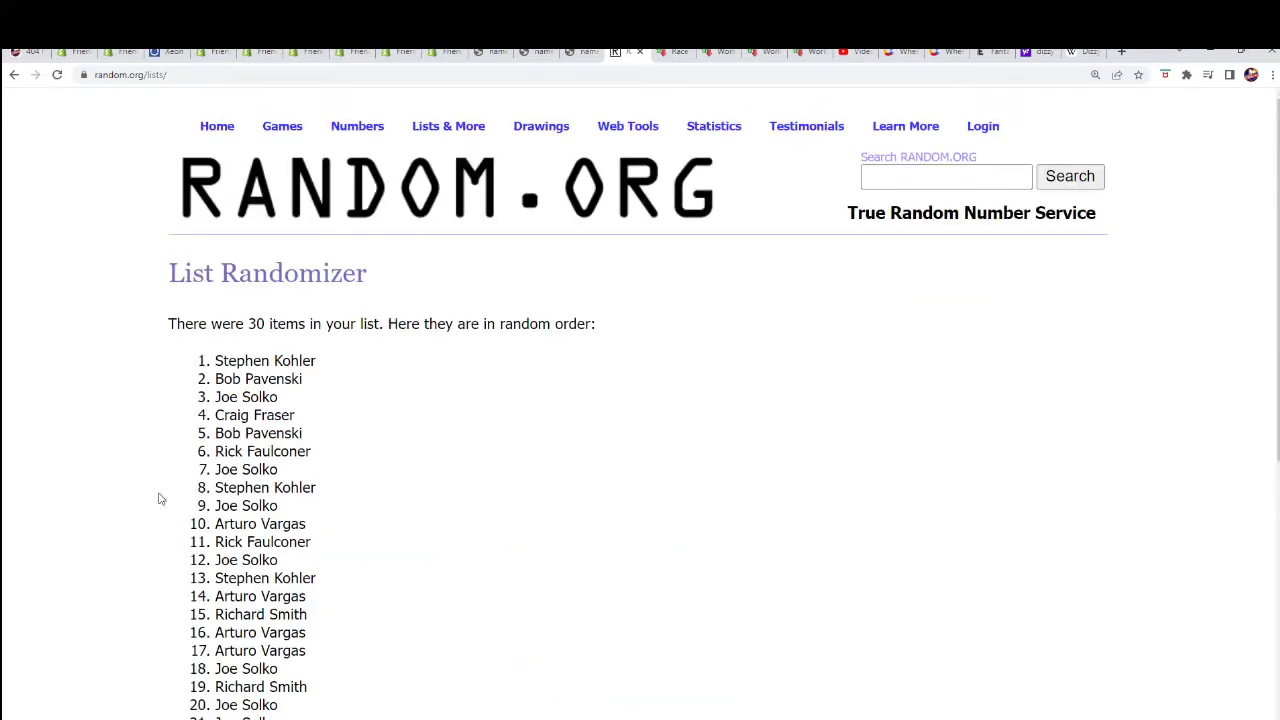
scroll(158, 498, down, 5)
click(199, 600)
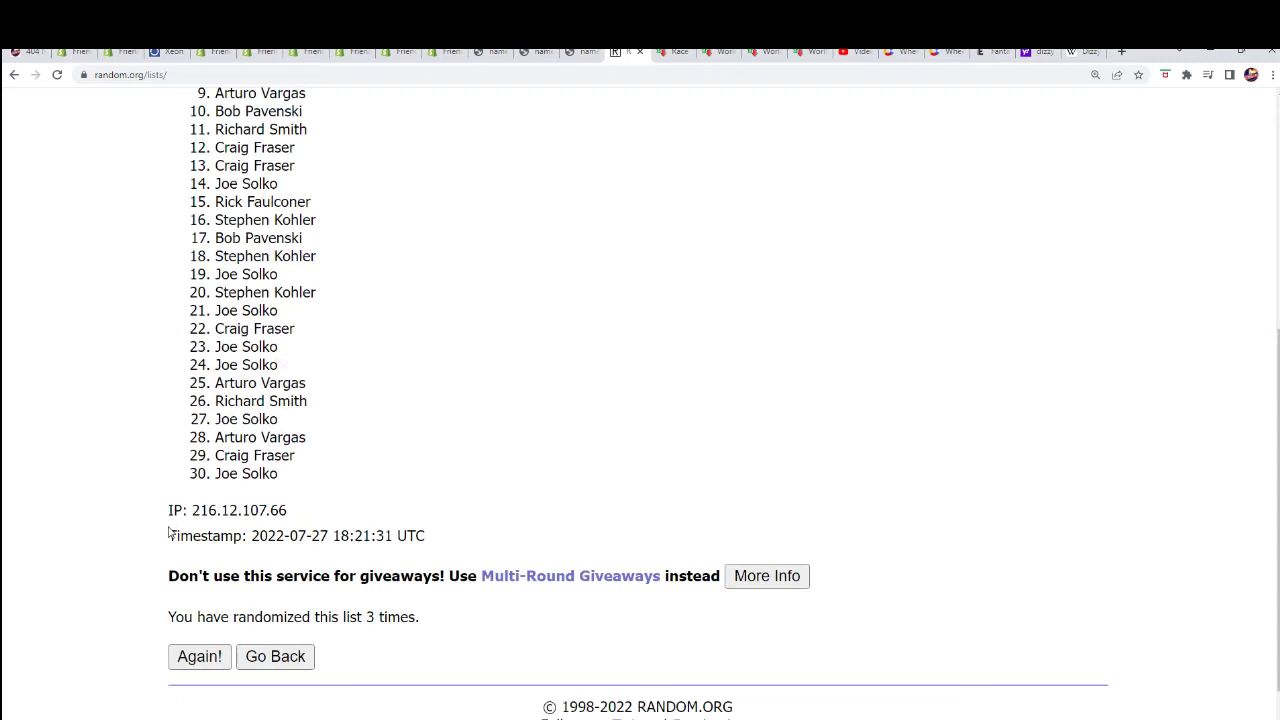
scroll(170, 535, down, 1)
click(200, 600)
scroll(199, 638, down, 2)
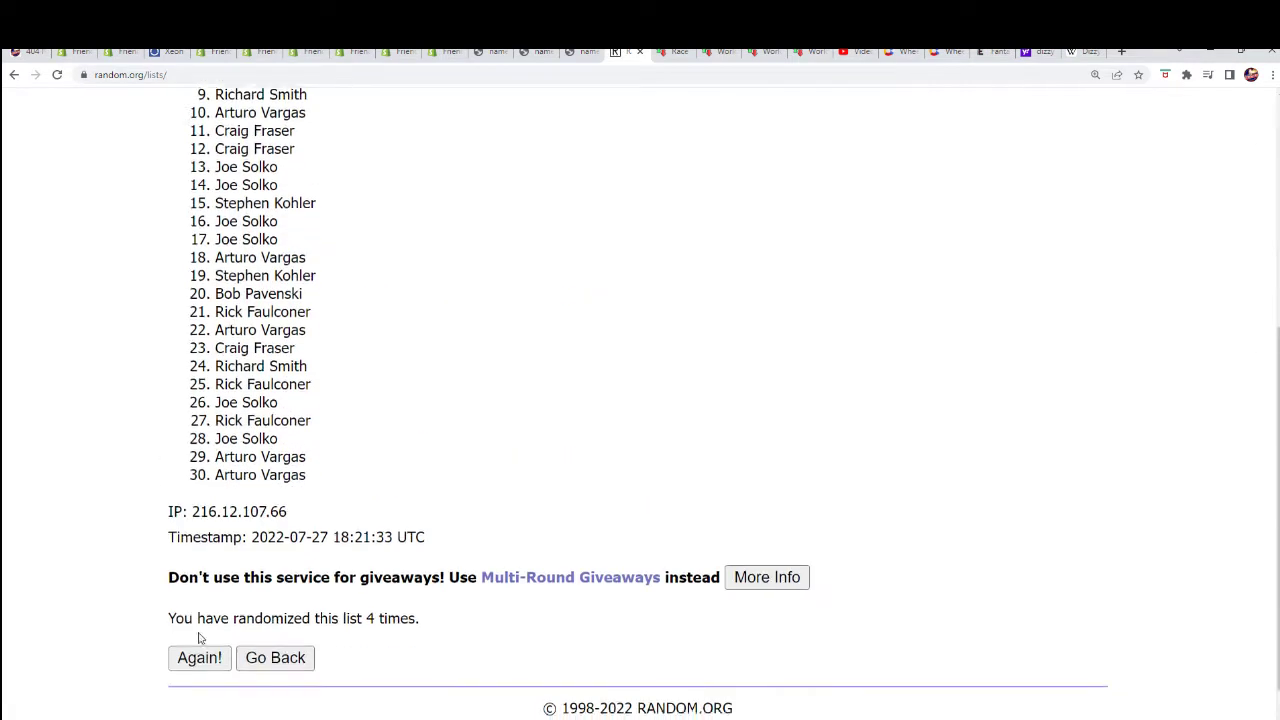
scroll(199, 638, down, 1)
click(199, 602)
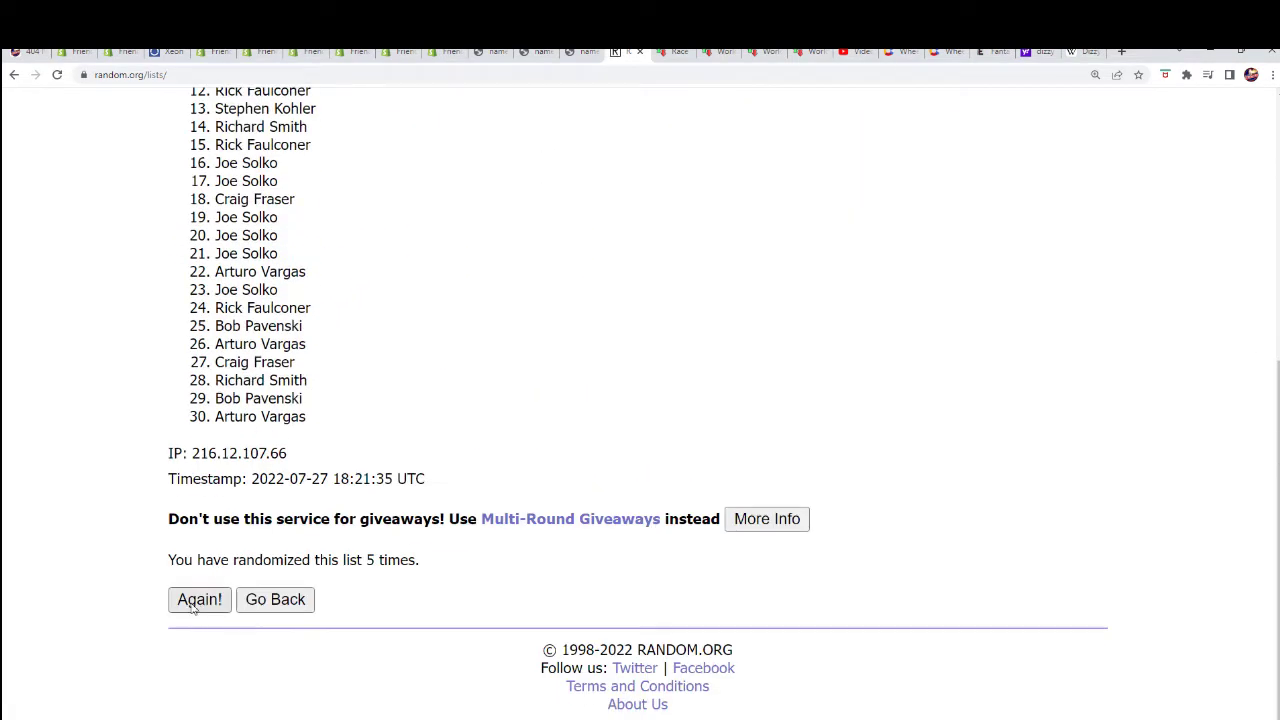
click(195, 604)
scroll(160, 545, down, 1)
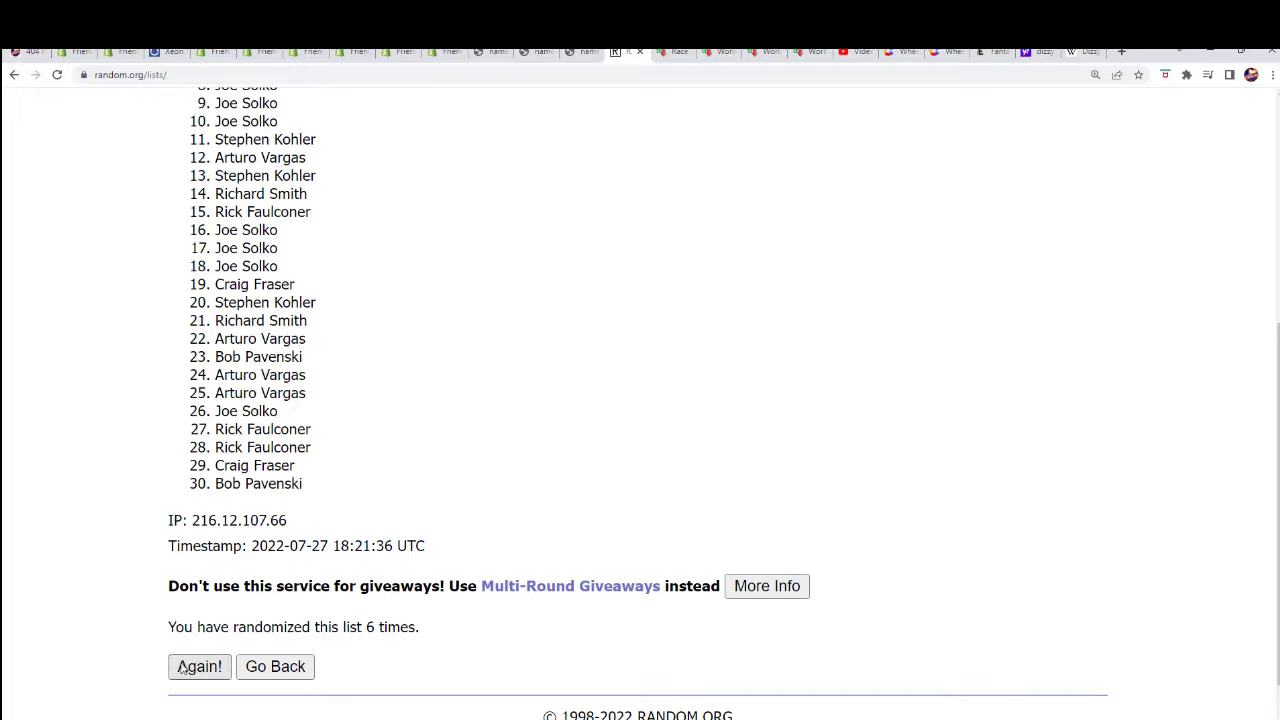
click(183, 668)
- Select the 30 shuffled names and copy them
mouse_move(215, 226)
mouse_down()
mouse_move(262, 516)
mouse_move(300, 574)
mouse_move(290, 548)
mouse_up()
scroll(280, 540, down, 2)
right_click(269, 512)
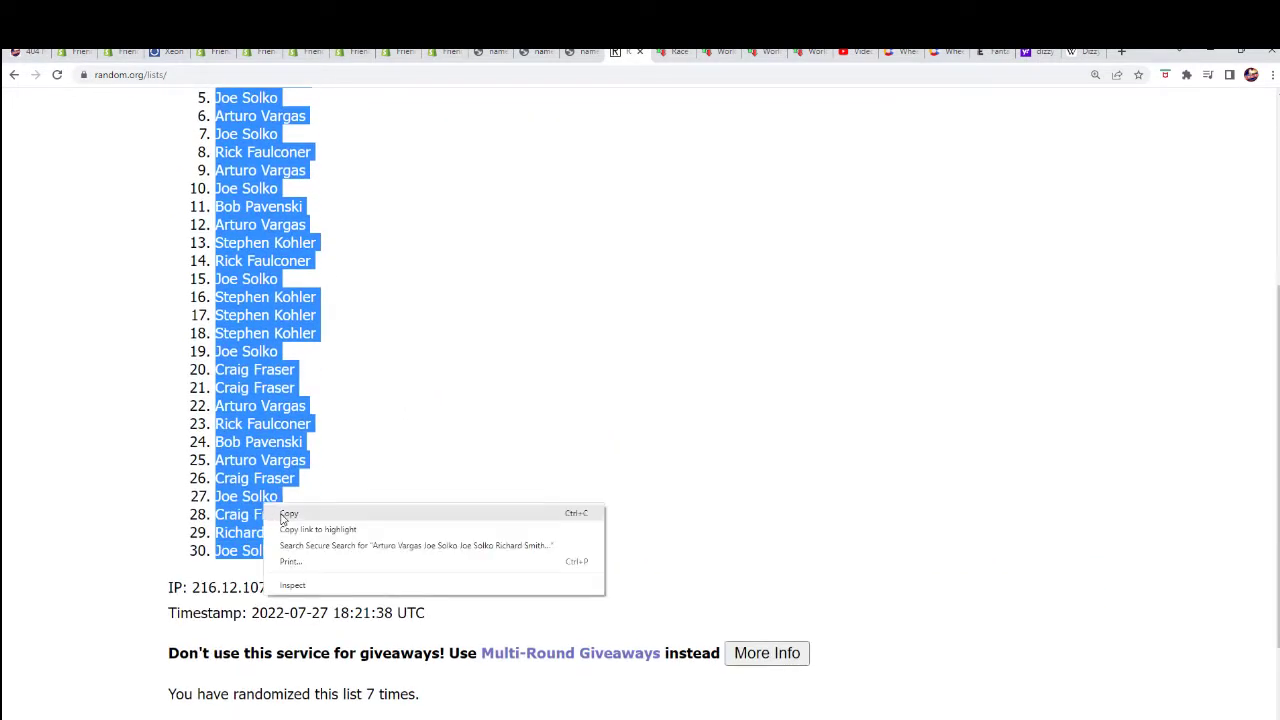
click(290, 518)
scroll(410, 620, down, 1)
scroll(409, 594, up, 2)
scroll(409, 594, up, 1)
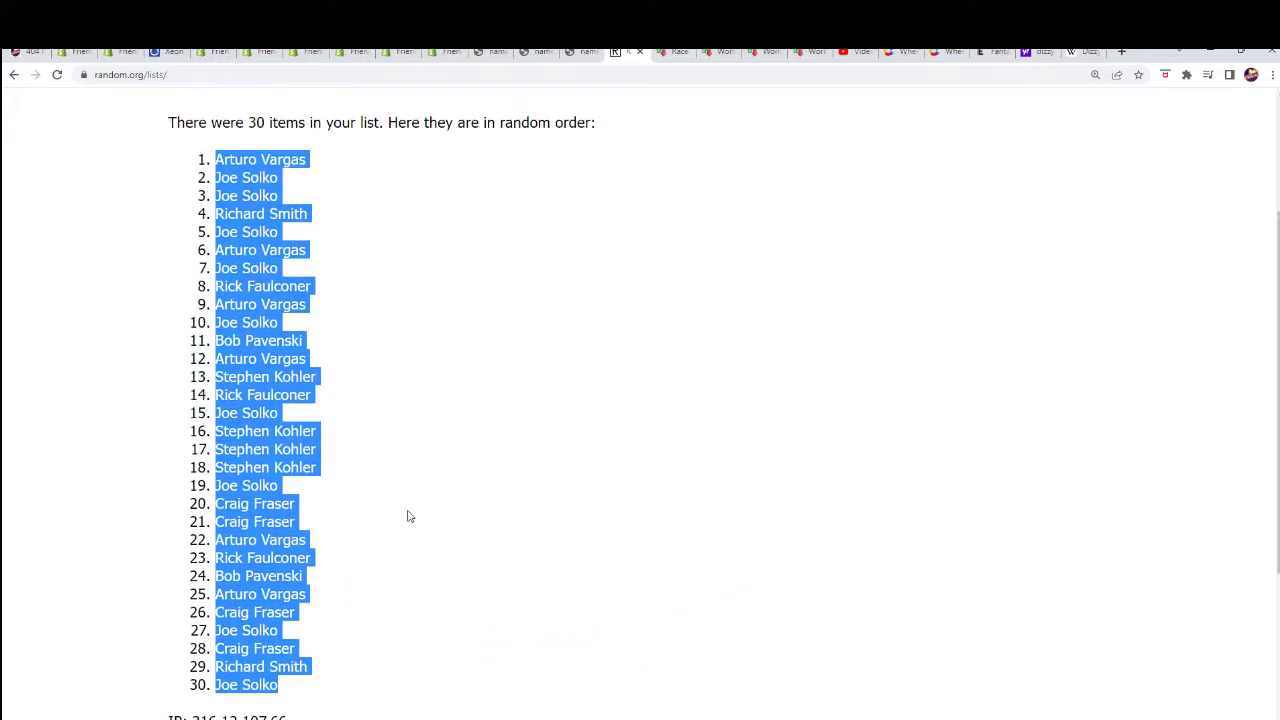
key(alt+Tab)
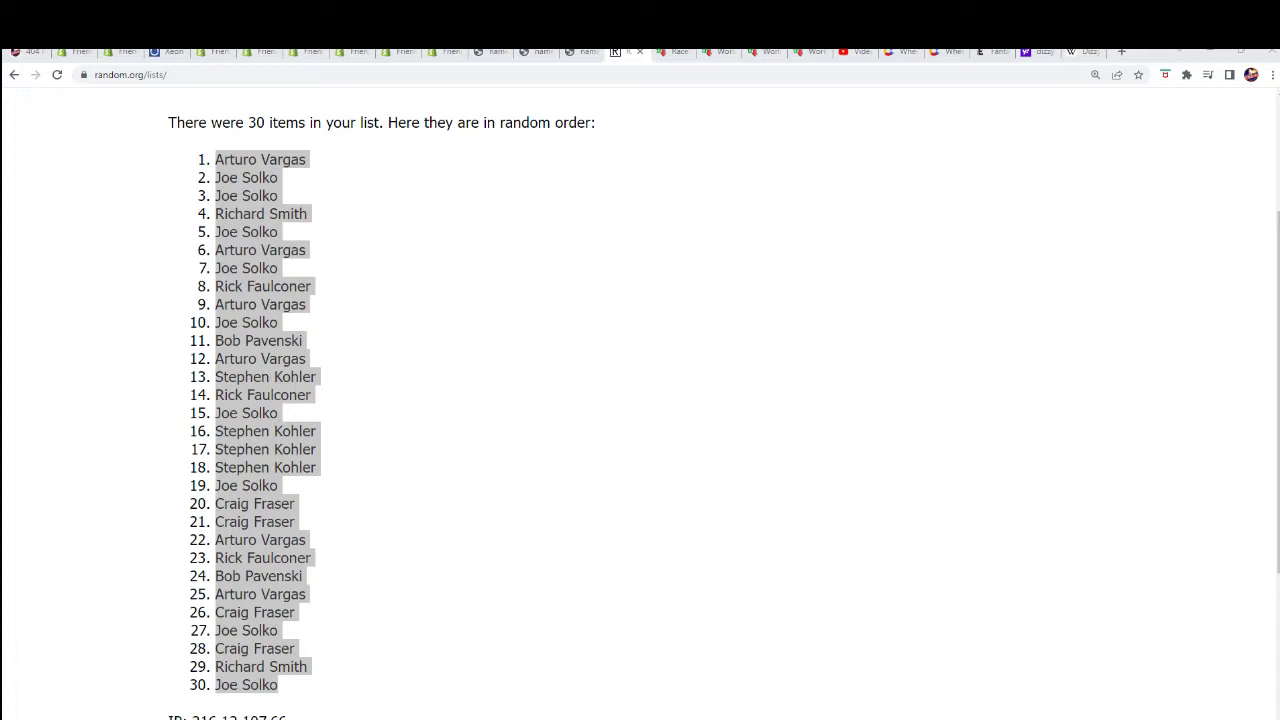
key(alt+Tab)
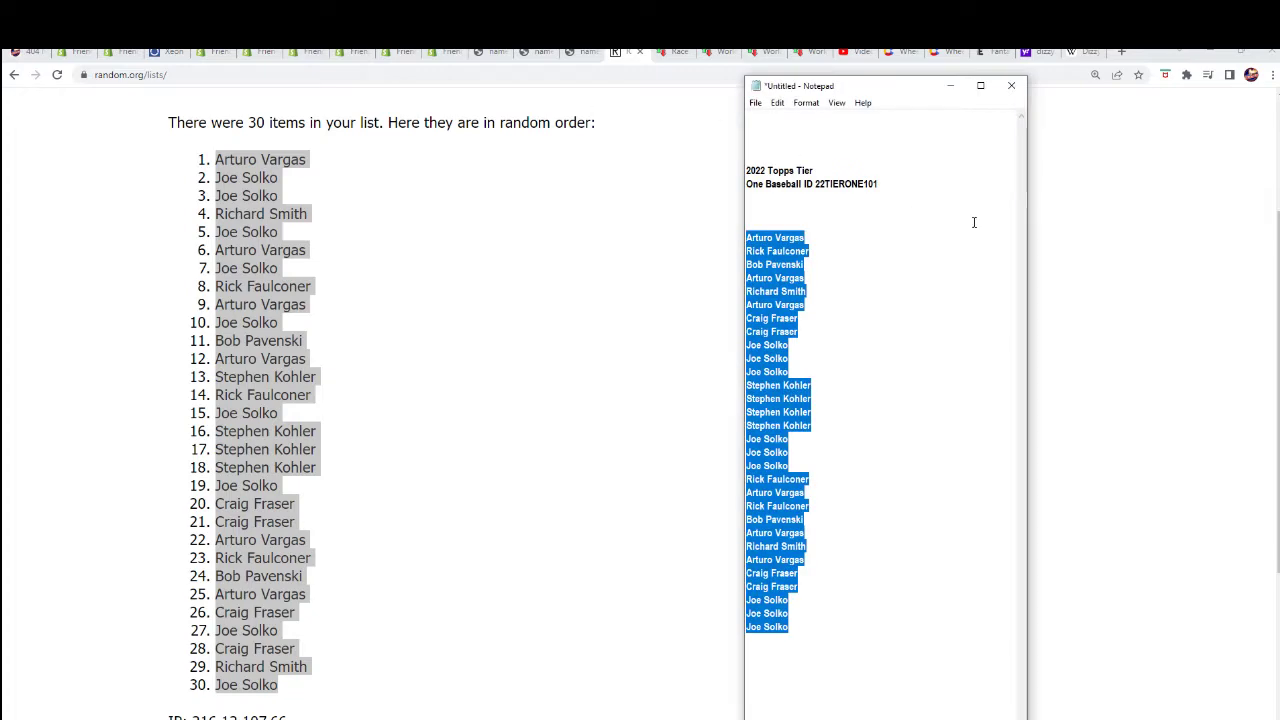
click(950, 85)
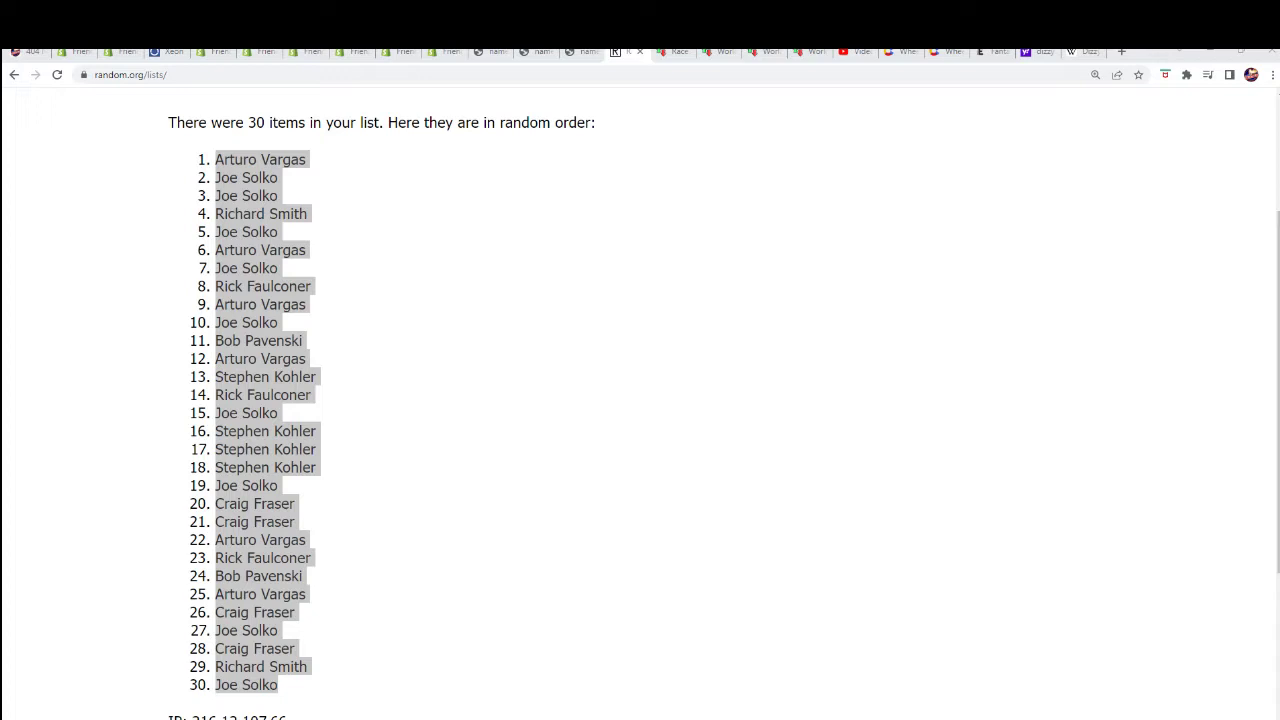
- Place the Excel workbook beside the randomized list and clear the column B selection
mouse_move(839, 119)
mouse_down()
mouse_move(687, 68)
mouse_move(687, 46)
mouse_up()
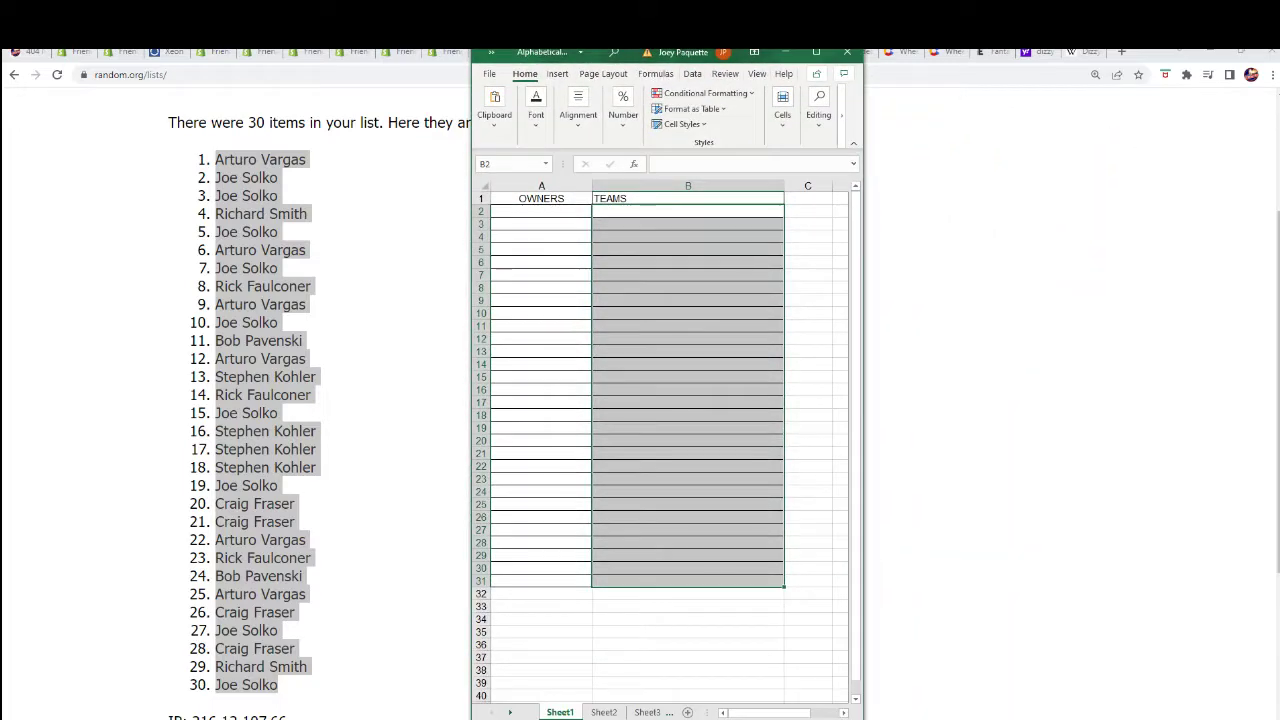
scroll(617, 440, up, 3)
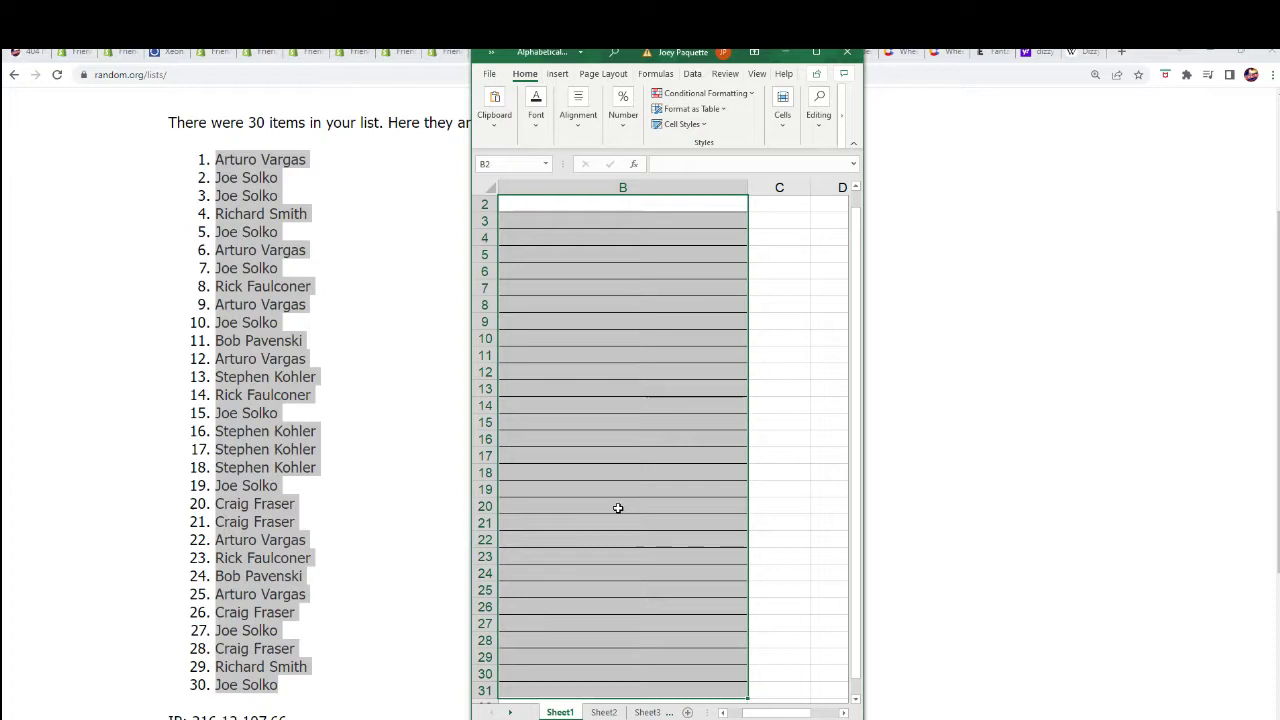
click(617, 506)
key(ctrl+z)
key(ctrl+z)
key(ctrl+z)
click(669, 449)
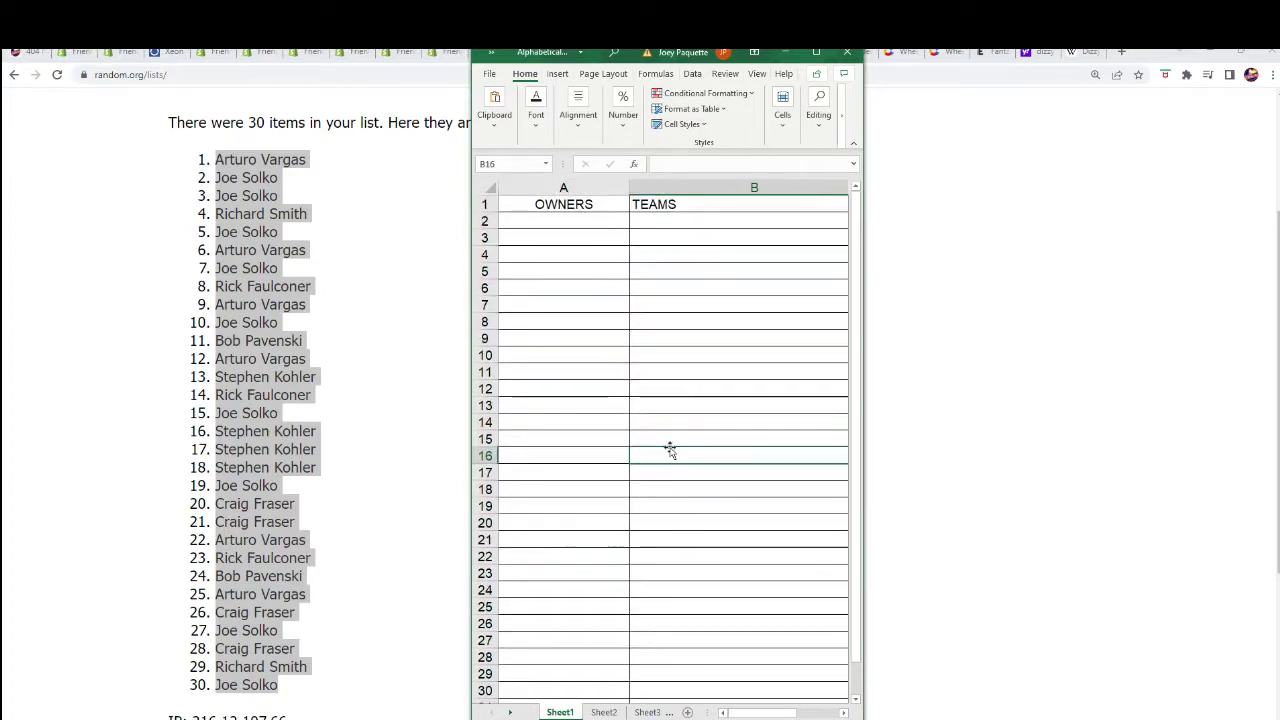
- Paste the randomized names into A2 as plain text via Paste Special
right_click(262, 199)
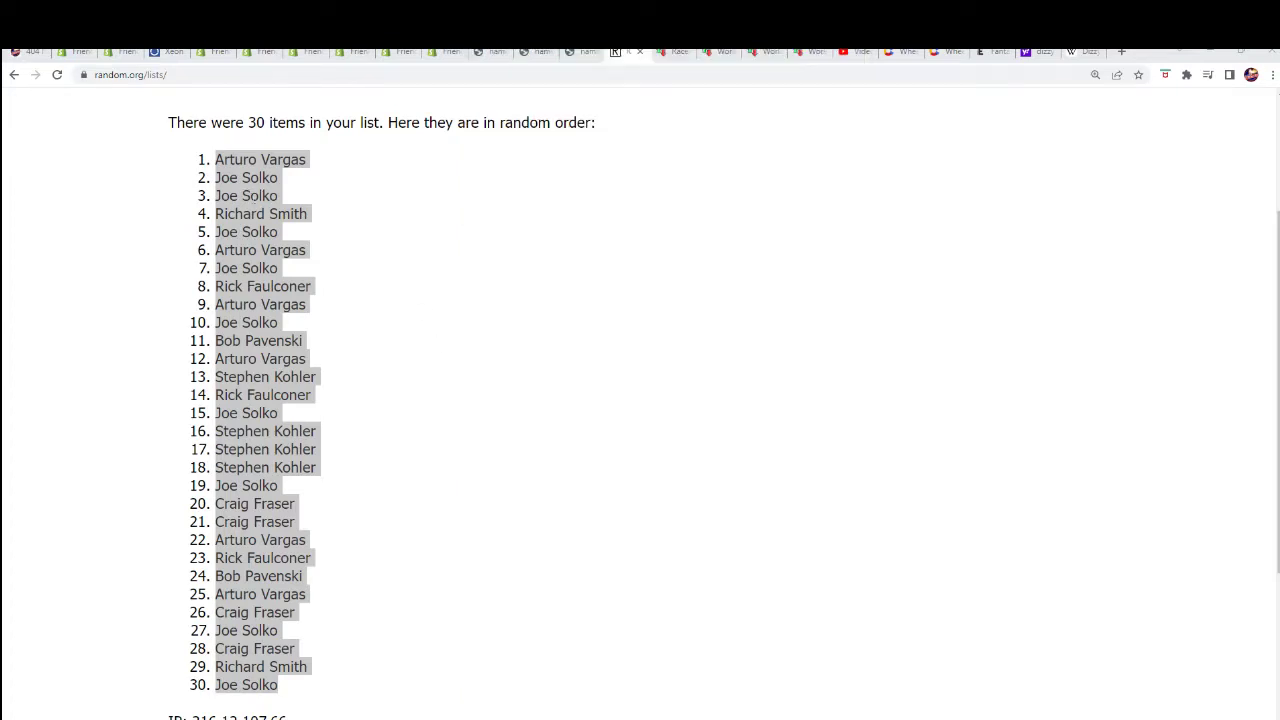
click(276, 212)
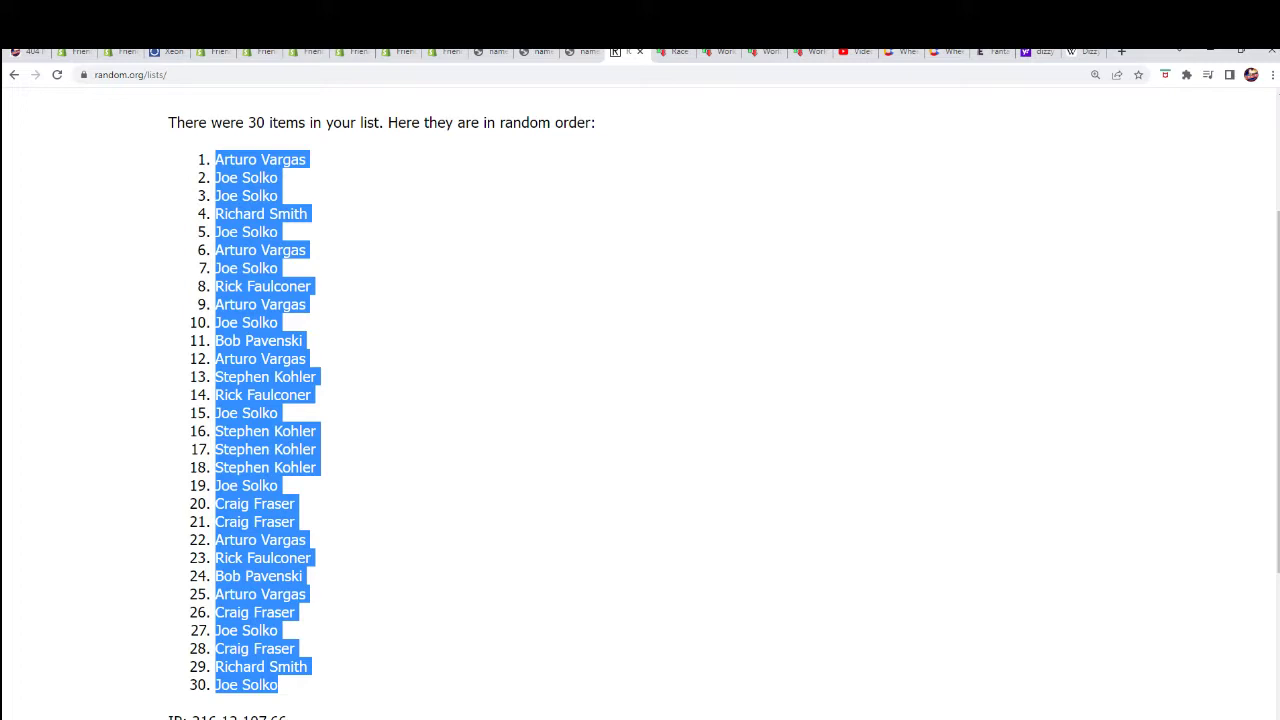
key(alt+Tab)
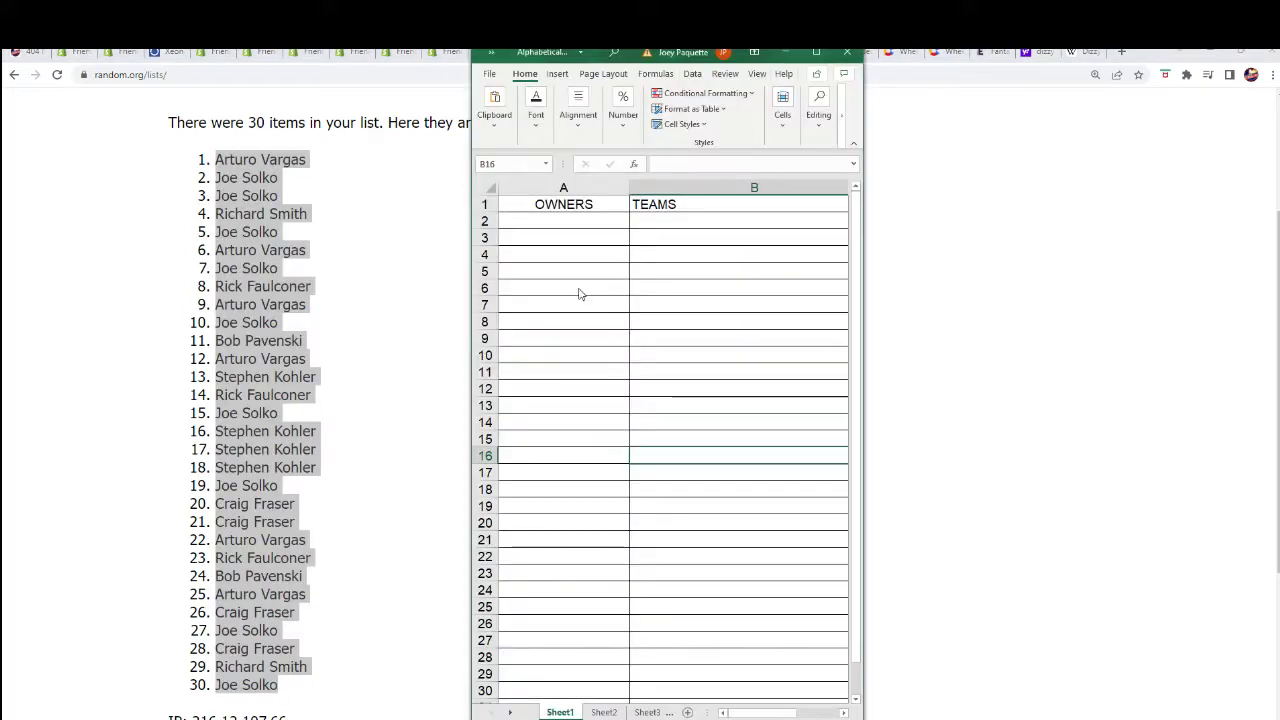
right_click(514, 219)
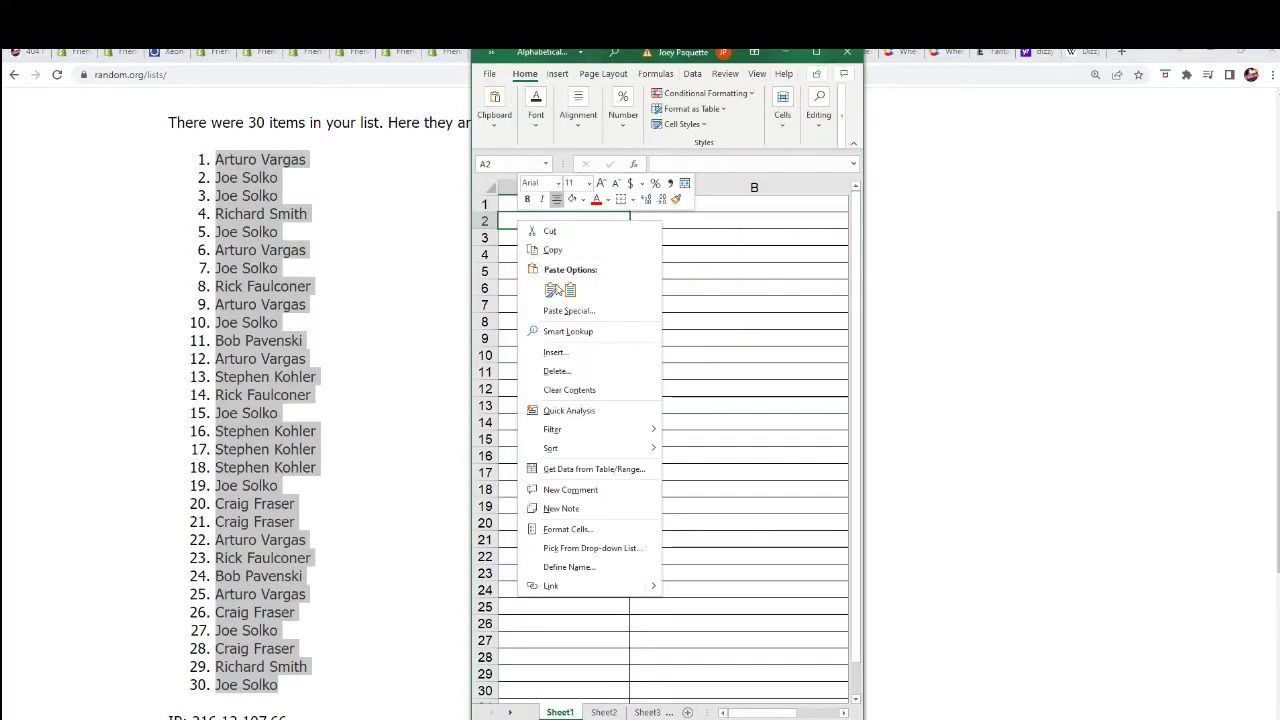
click(568, 311)
click(452, 243)
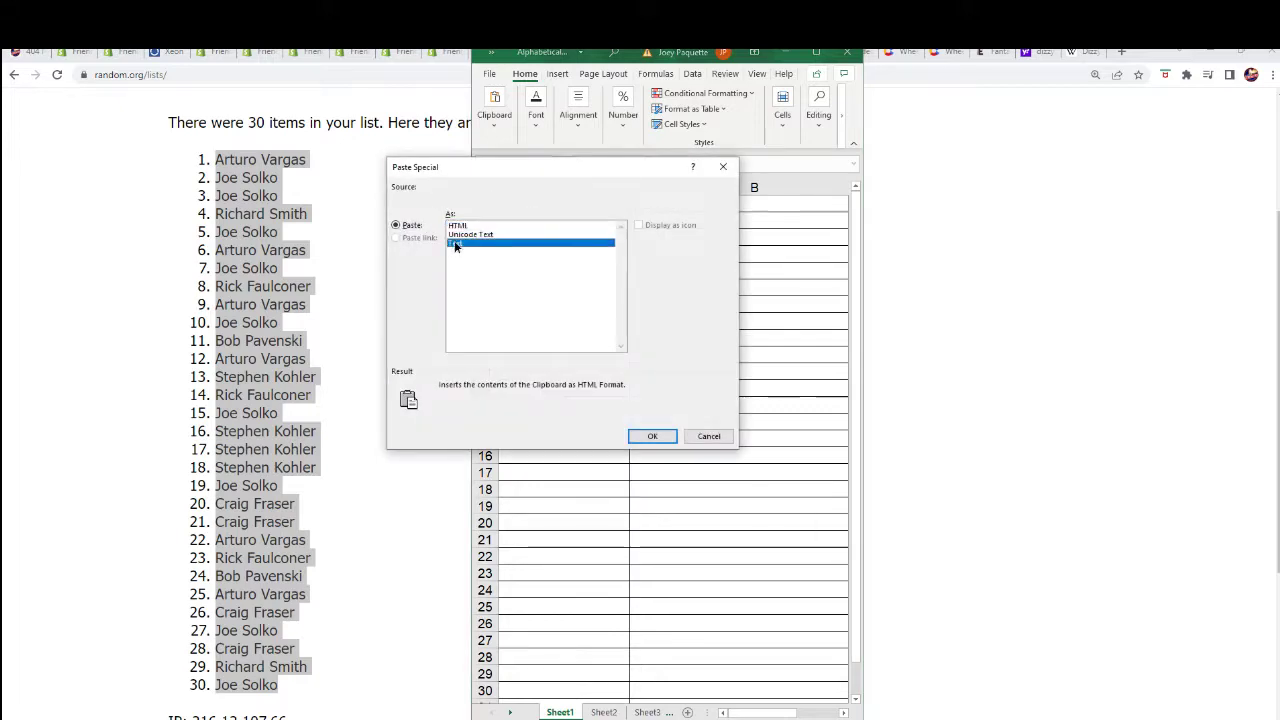
click(652, 436)
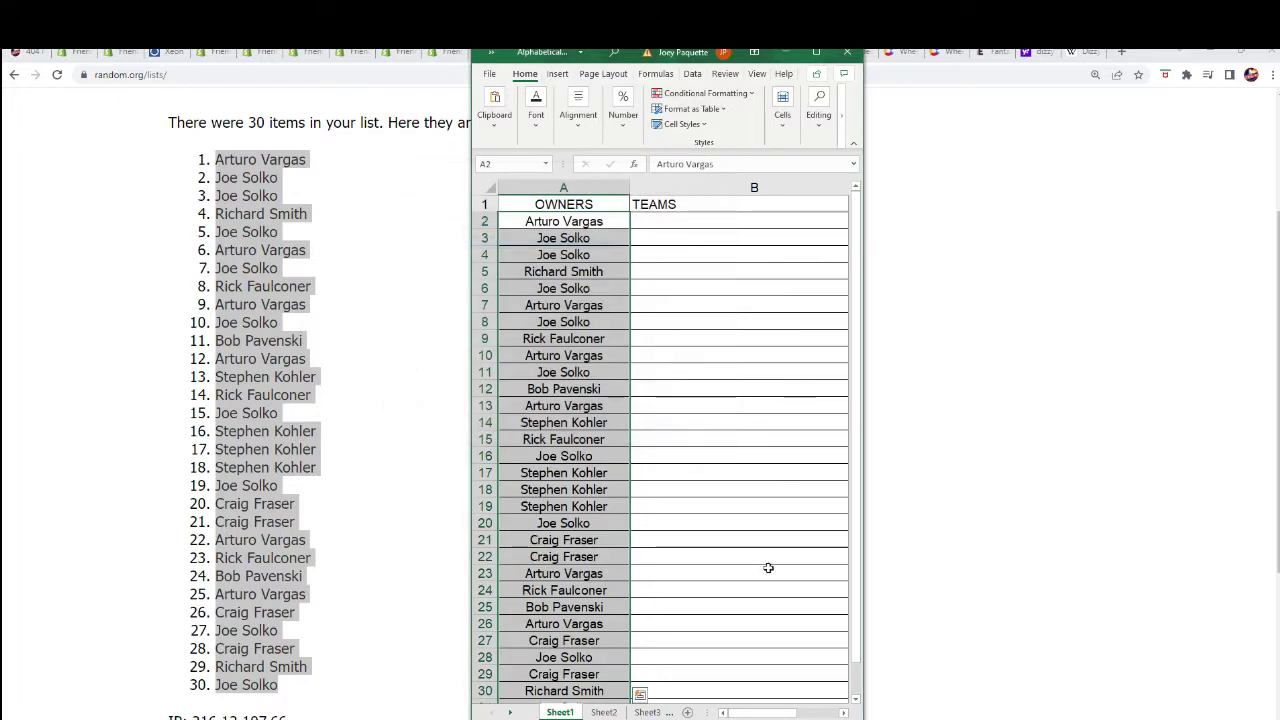
- Review the pasted owners, then minimize Excel to return to the randomizer
ctrl+scroll(634, 325, down, 1)
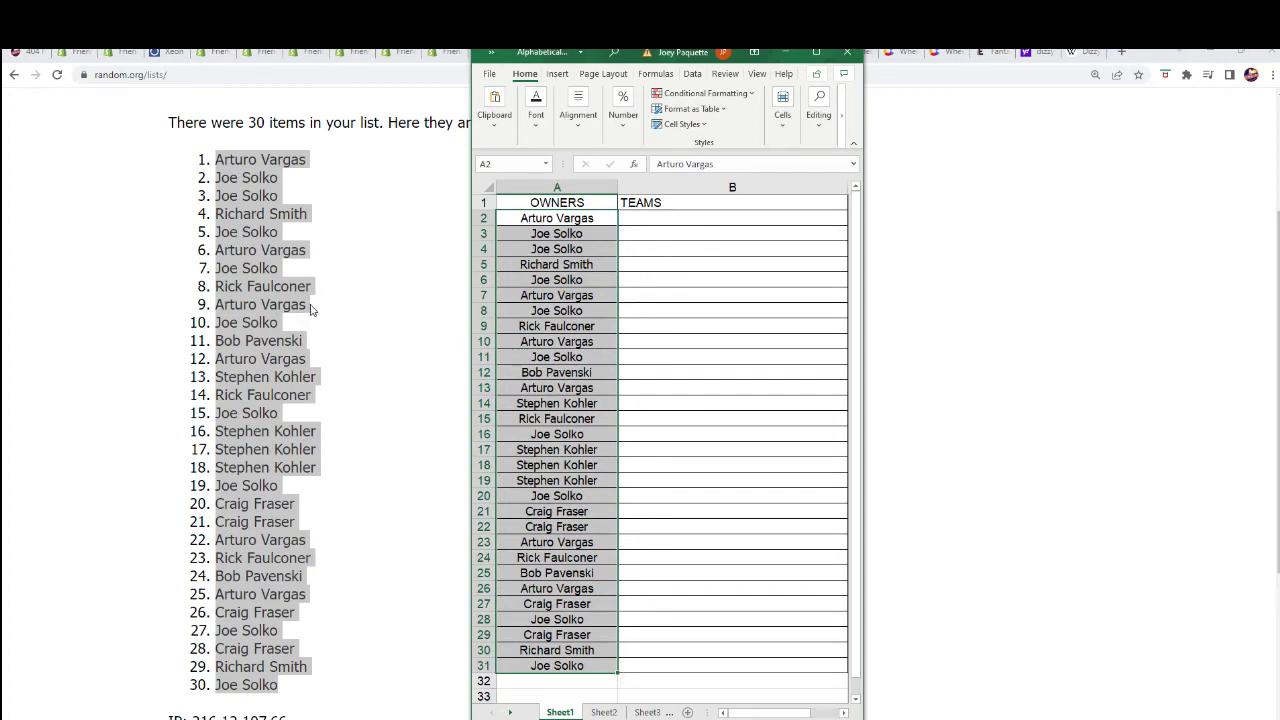
scroll(318, 314, down, 3)
scroll(323, 480, up, 3)
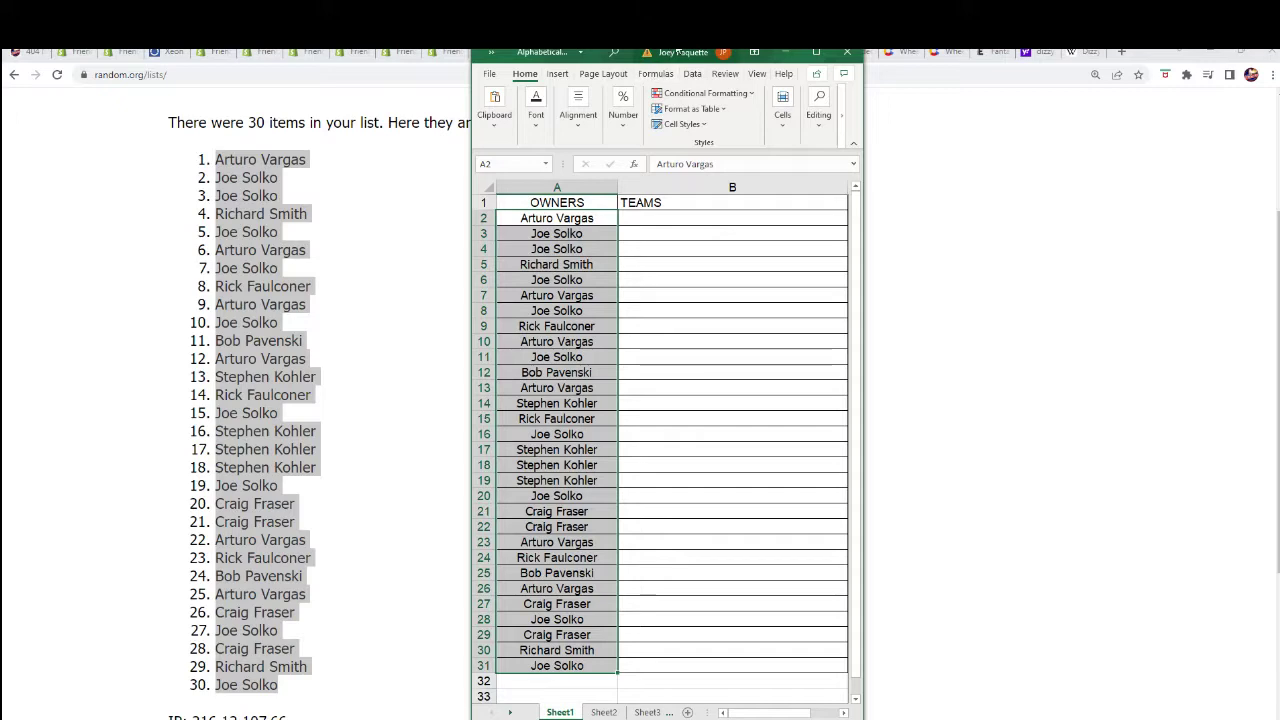
click(1219, 204)
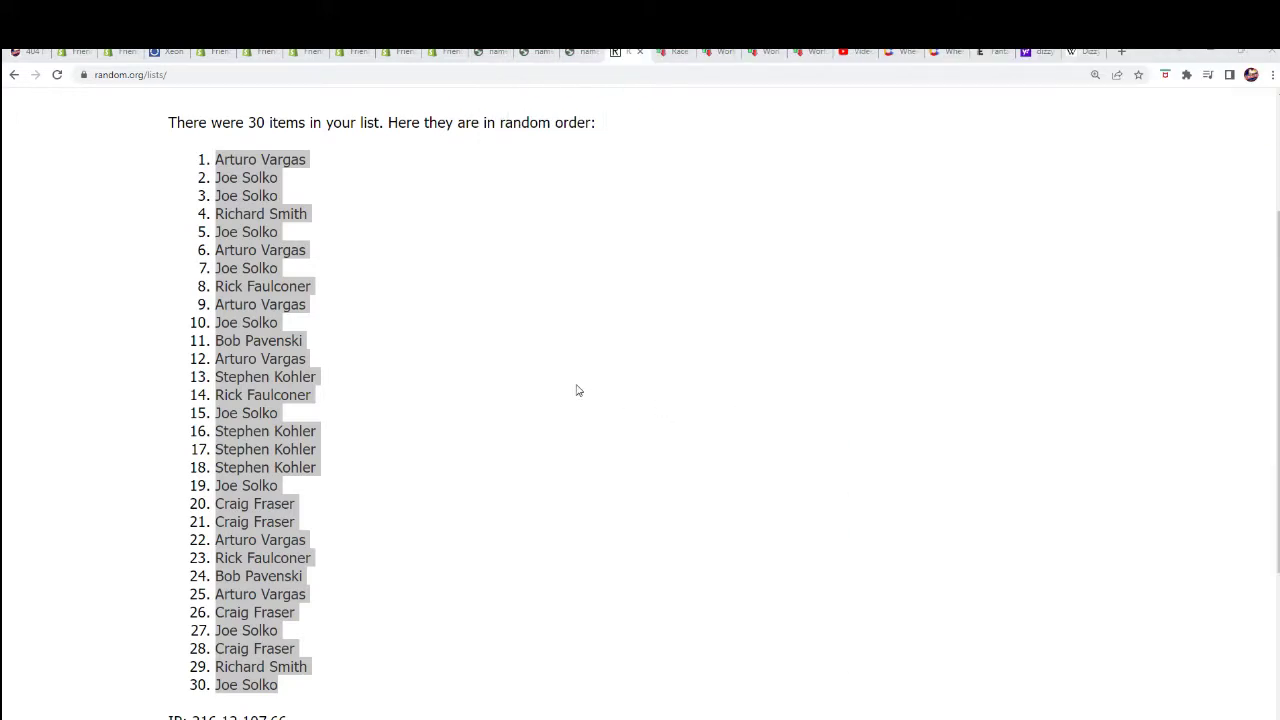
scroll(576, 390, up, 3)
- Copy the 30 MLB team names from Notepad into a fresh list randomizer form
mouse_move(448, 126)
click(440, 155)
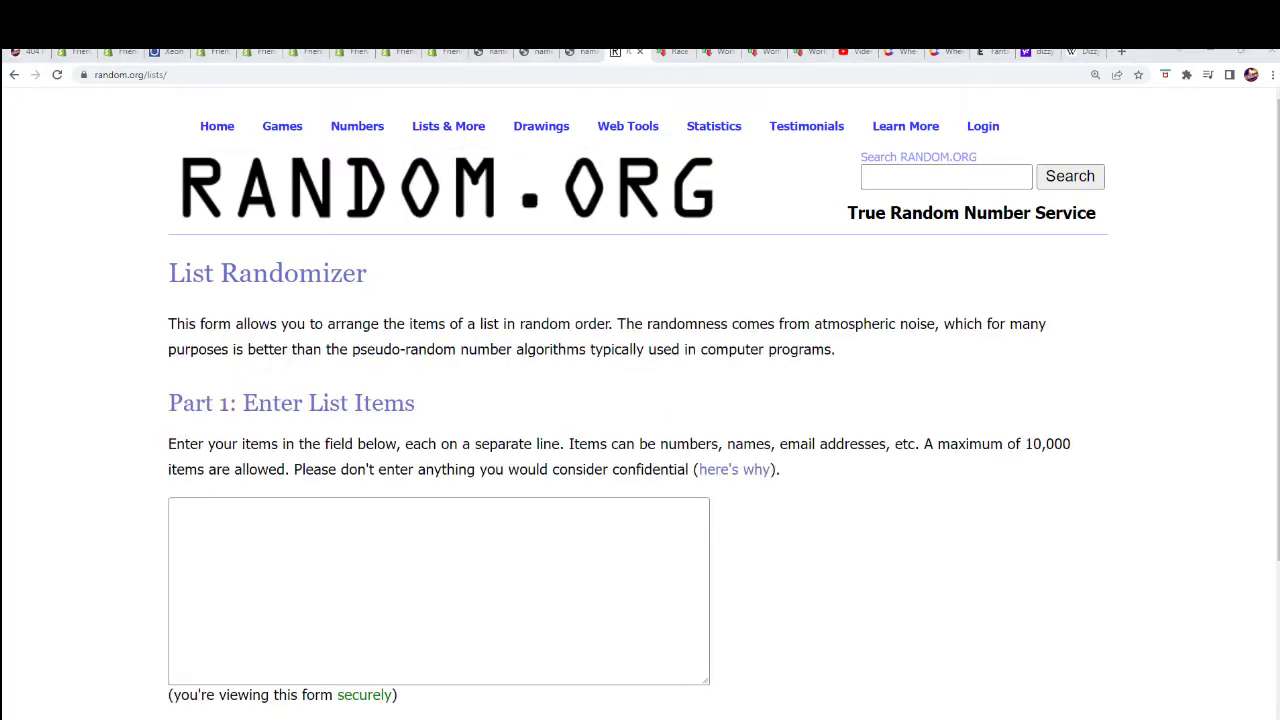
key(alt+Tab)
mouse_move(786, 665)
mouse_down()
mouse_move(690, 405)
mouse_move(674, 278)
mouse_up()
right_click(740, 340)
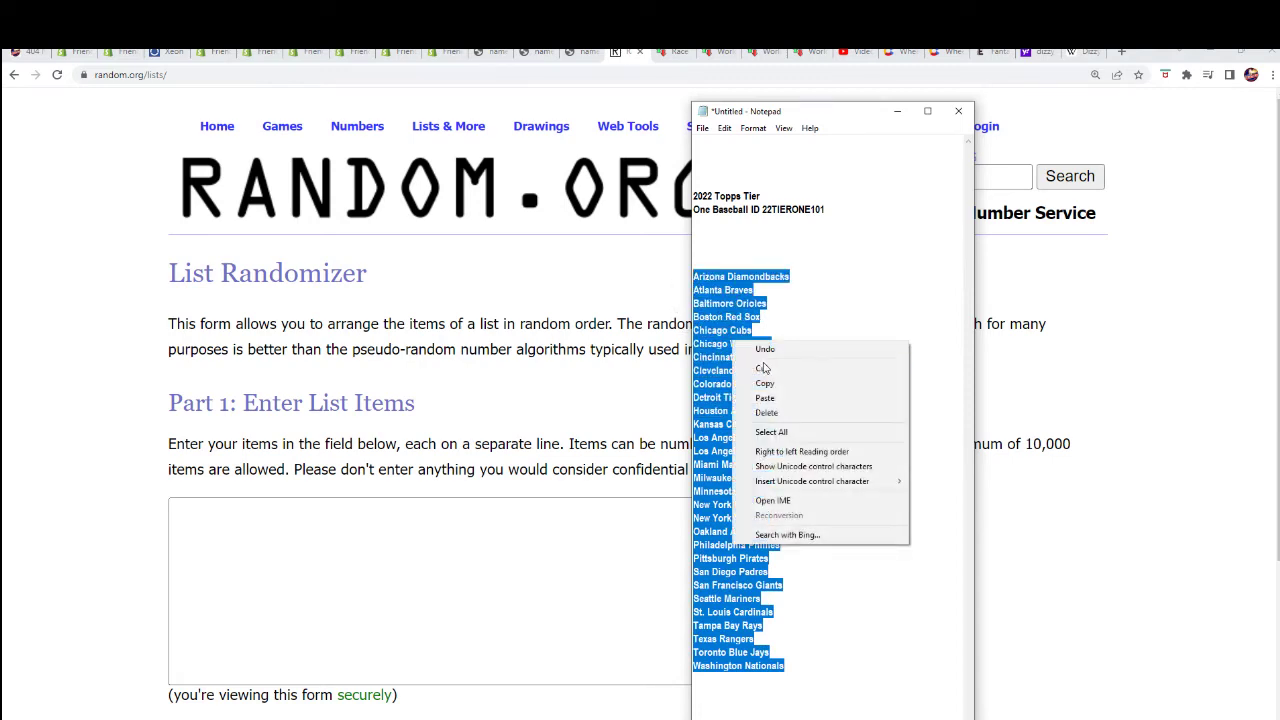
click(780, 385)
click(461, 523)
right_click(463, 525)
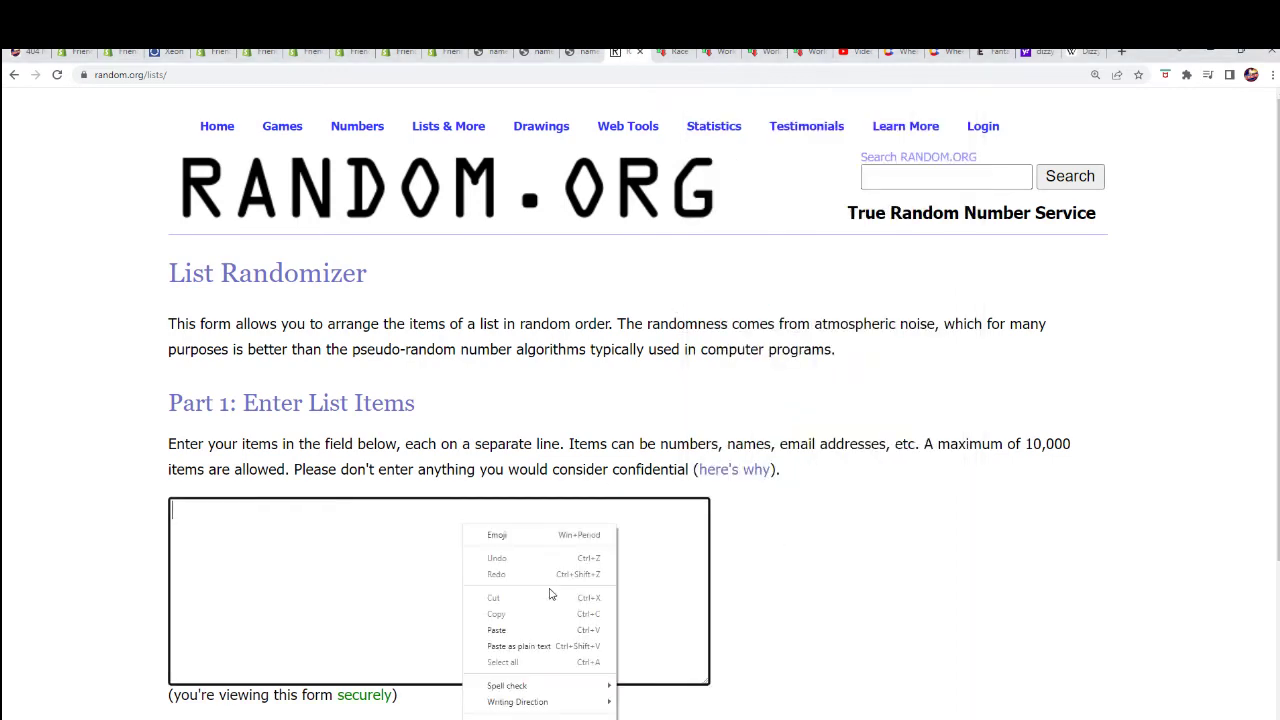
click(514, 630)
- Randomize the team list, then reshuffle it for seven shuffles in total
scroll(786, 643, down, 2)
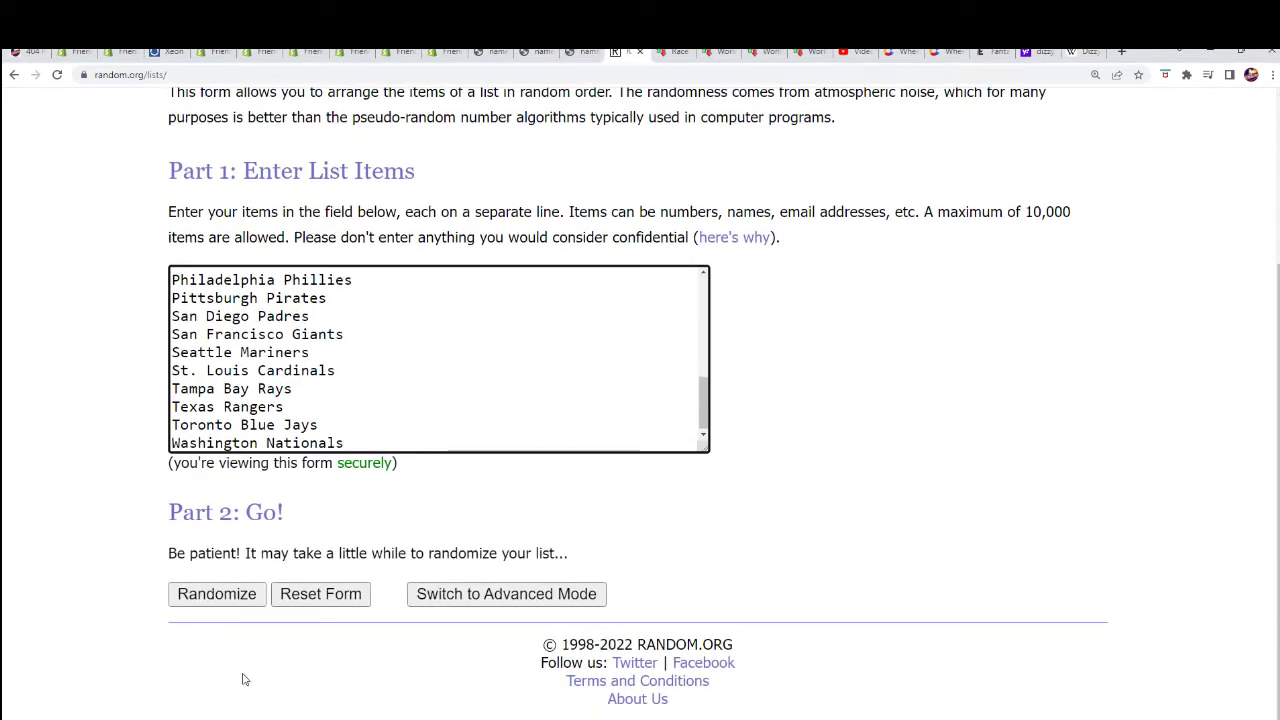
click(220, 600)
scroll(205, 600, down, 5)
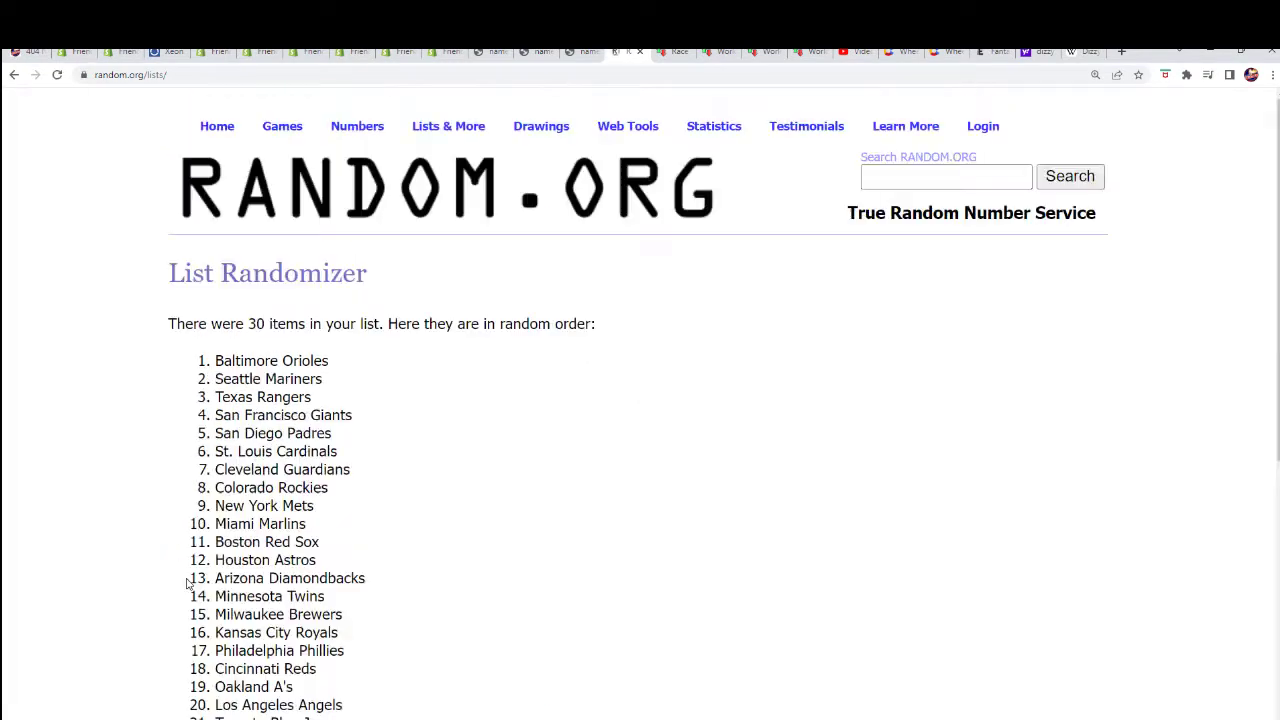
scroll(149, 577, down, 5)
click(194, 597)
scroll(218, 507, down, 5)
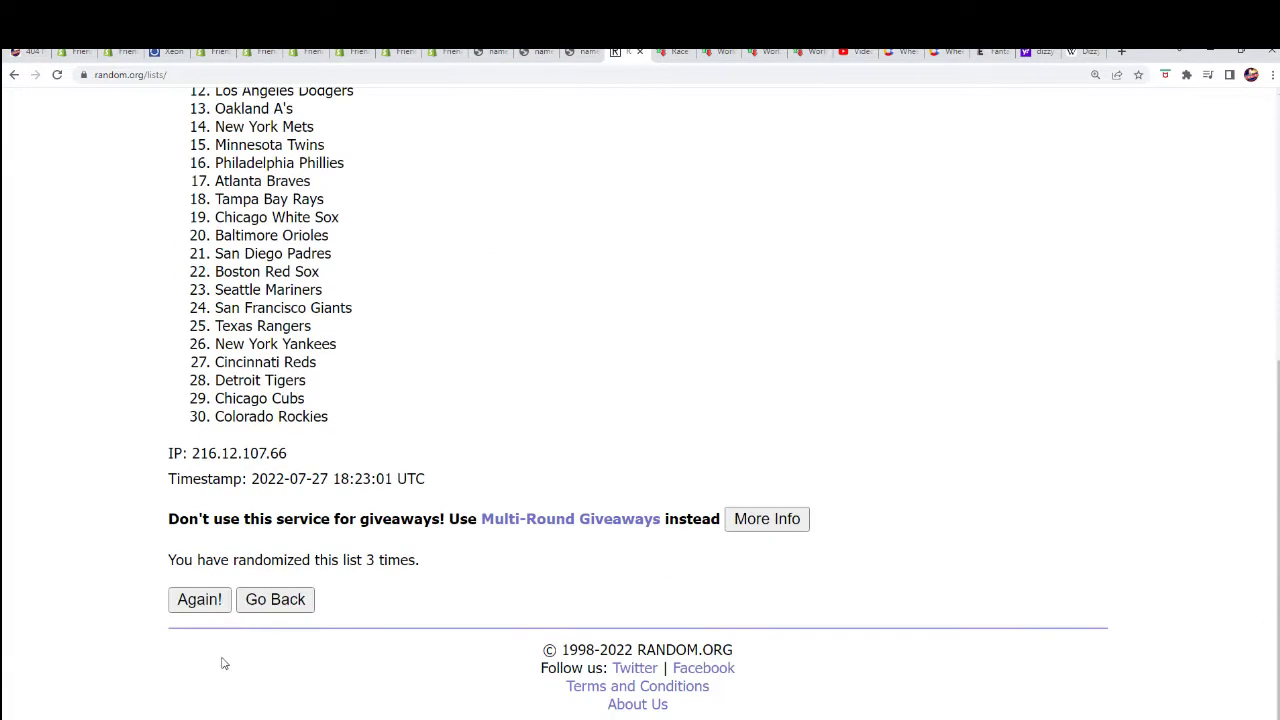
click(199, 598)
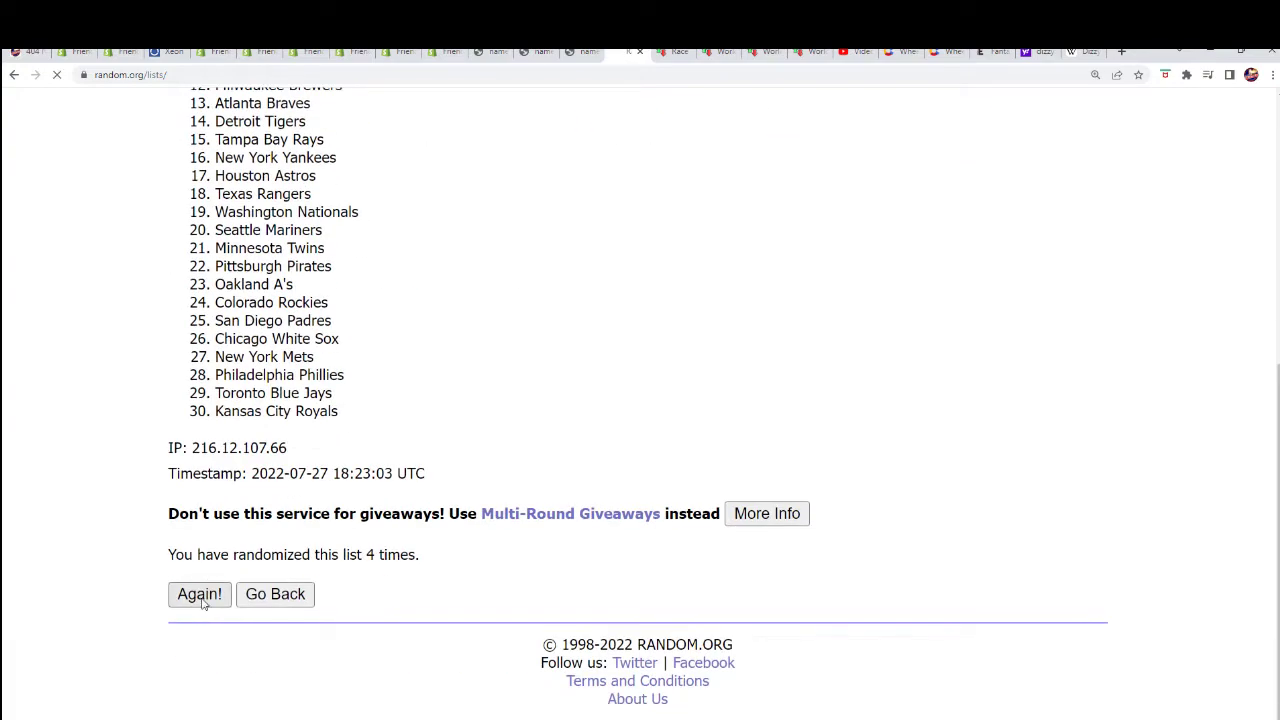
click(198, 598)
scroll(196, 600, down, 5)
click(193, 606)
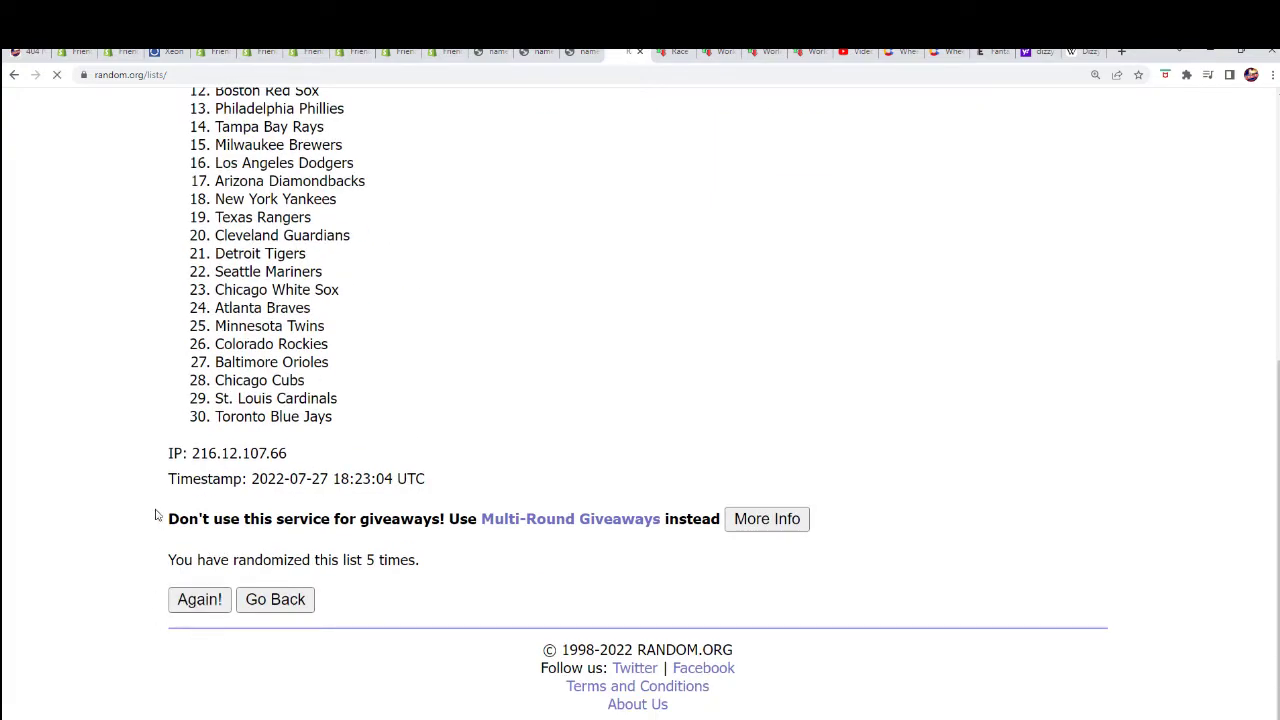
scroll(206, 560, down, 5)
click(213, 680)
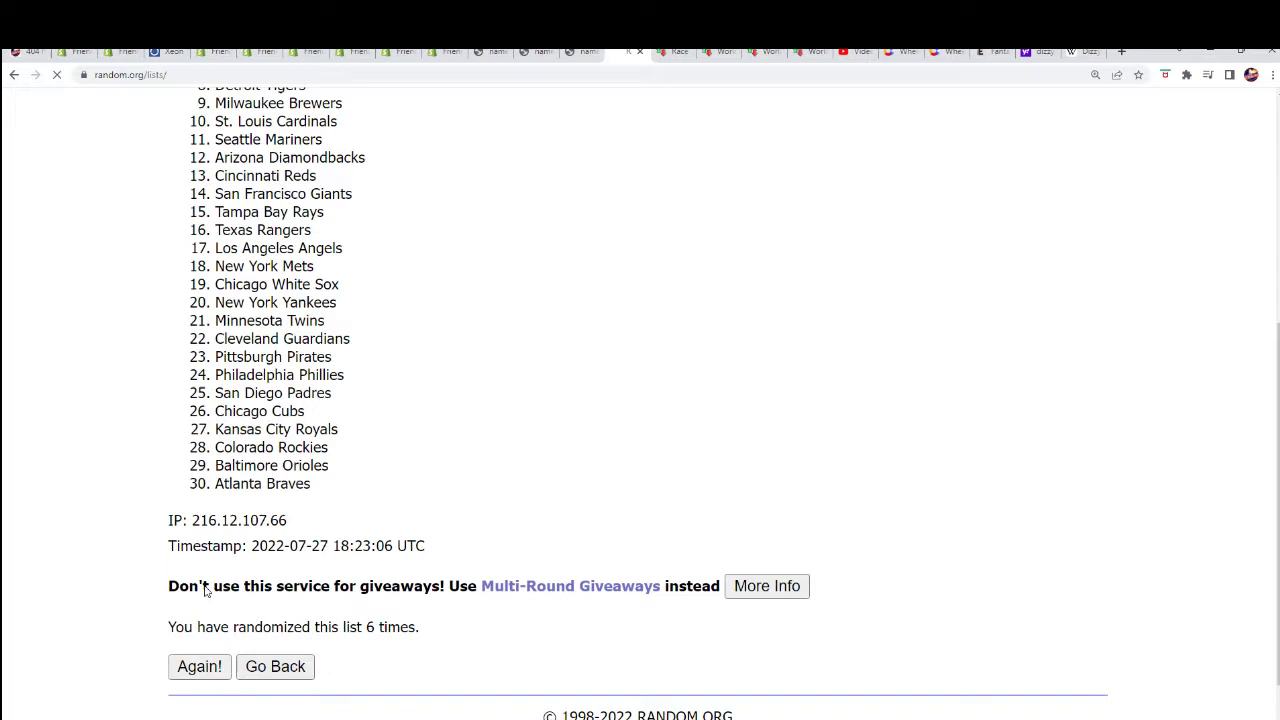
- Copy the final randomized team order and bring the Excel workbook back beside it
scroll(275, 270, down, 2)
mouse_move(207, 228)
mouse_down()
mouse_move(351, 603)
mouse_move(330, 618)
mouse_up()
right_click(284, 527)
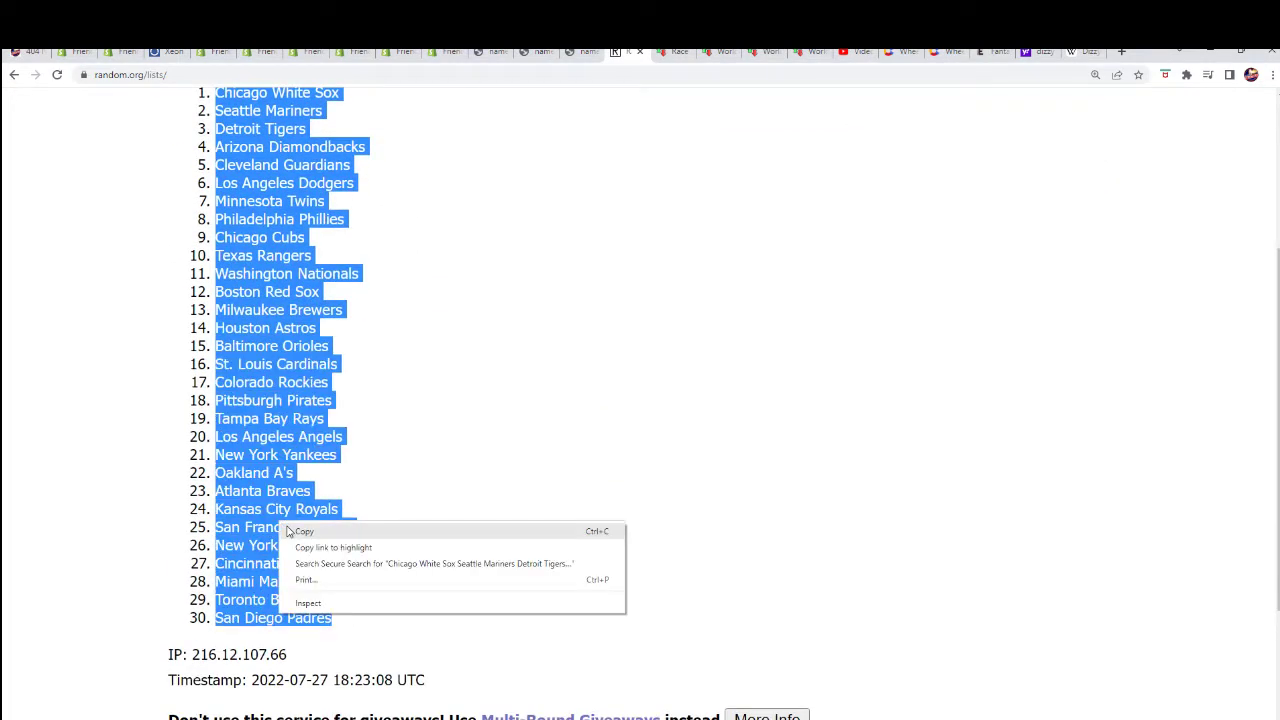
click(305, 533)
scroll(466, 568, down, 2)
scroll(429, 571, up, 3)
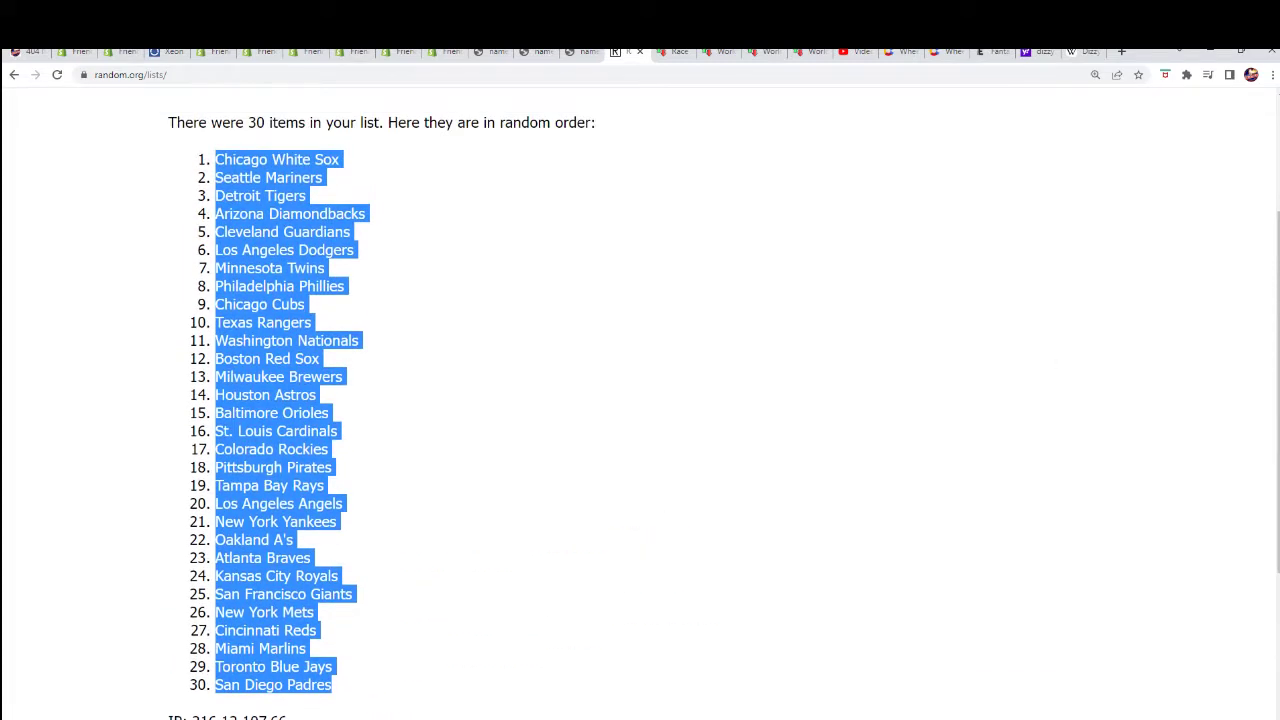
mouse_move(1279, 108)
mouse_down()
mouse_move(626, 75)
mouse_move(626, 37)
mouse_up()
- Paste the randomized teams into B2 as plain Text via Paste Special
click(660, 216)
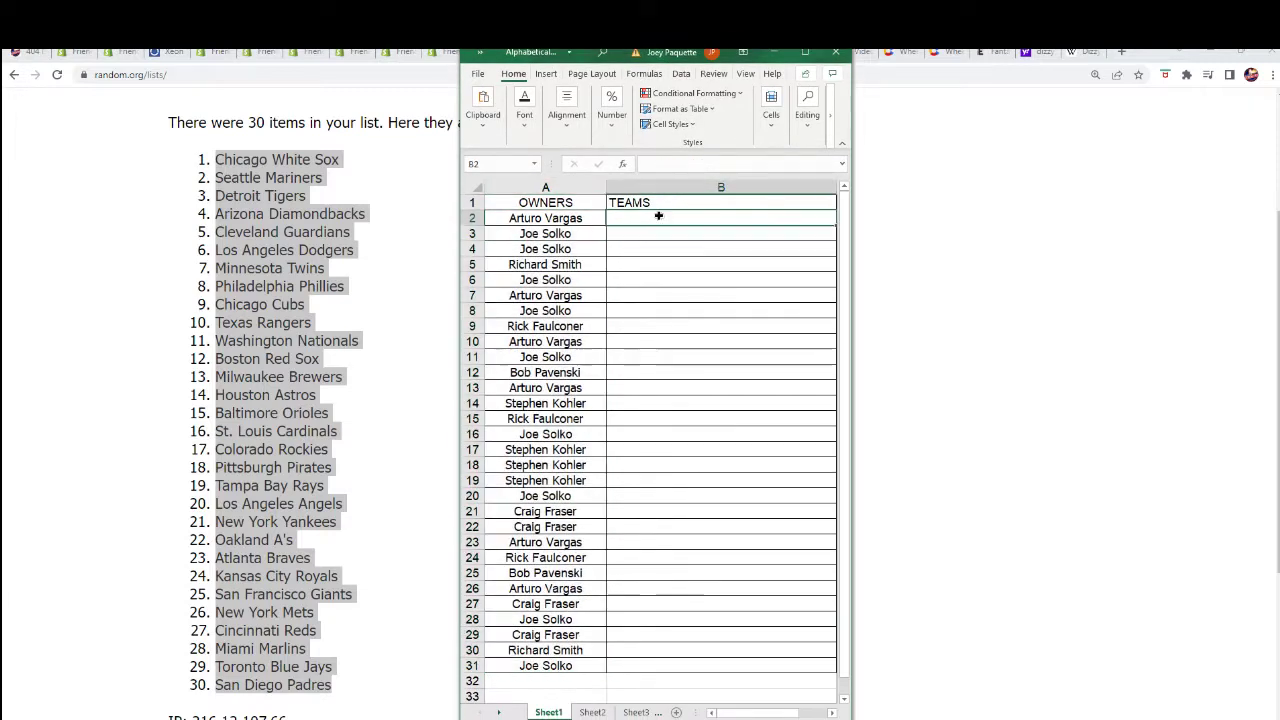
right_click(660, 216)
click(710, 306)
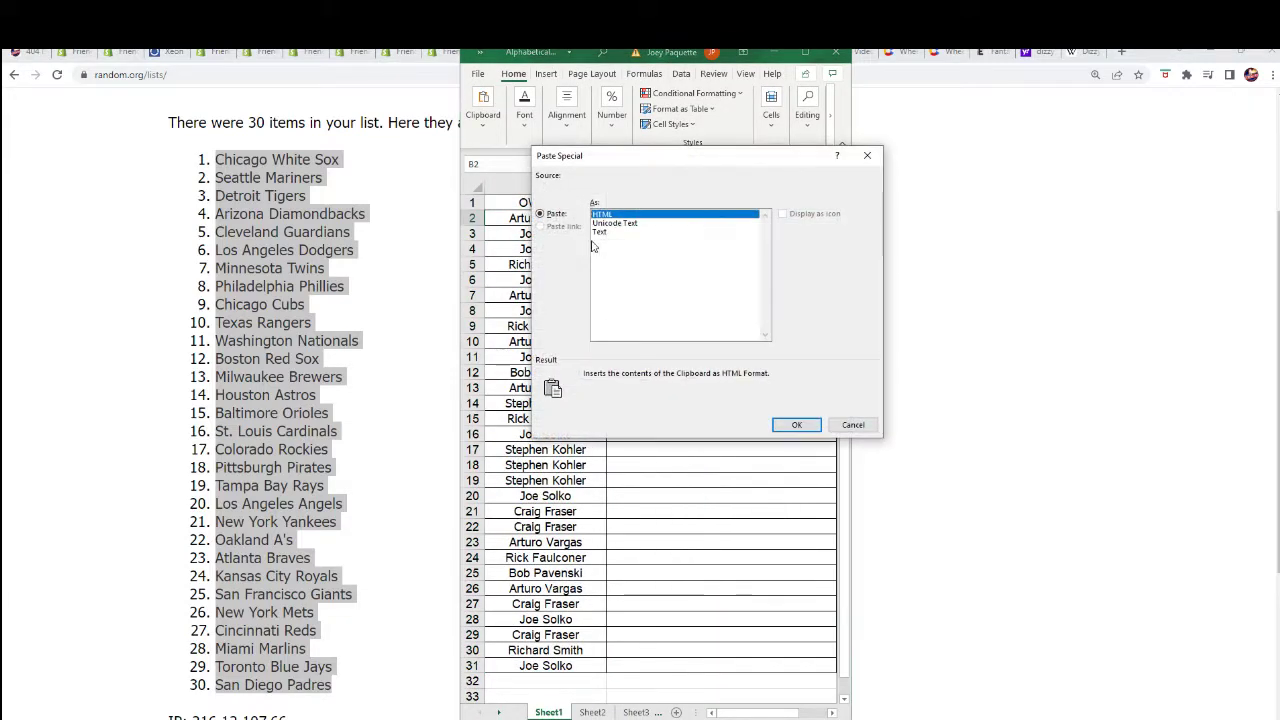
click(604, 223)
click(604, 231)
click(796, 425)
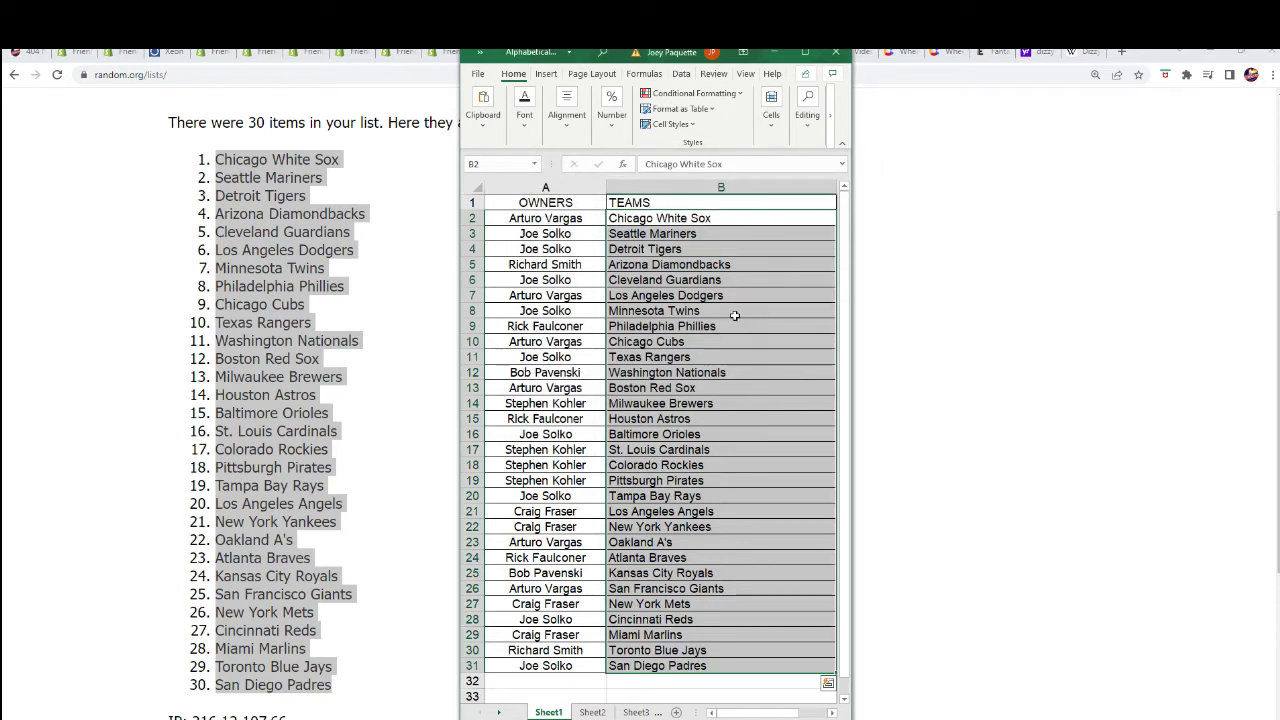
- Check the owner–team pairs in rows 13, 20 and 21, then maximize the workbook
click(622, 527)
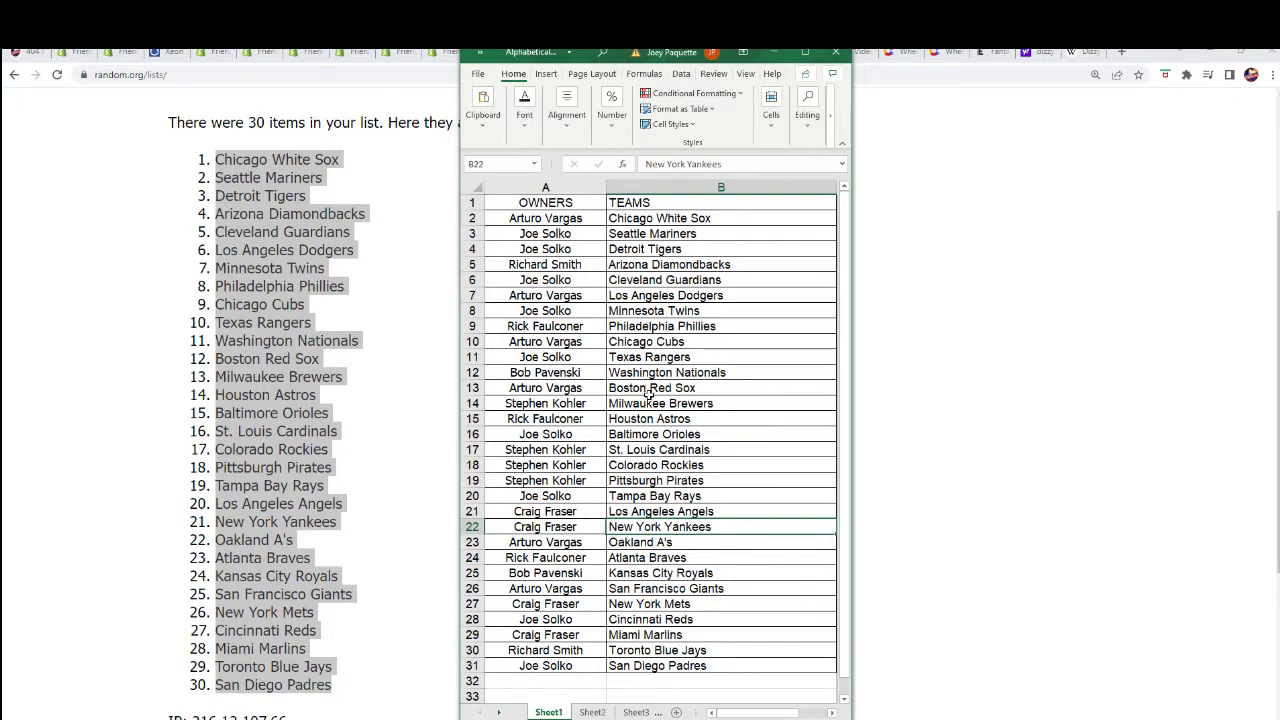
click(603, 389)
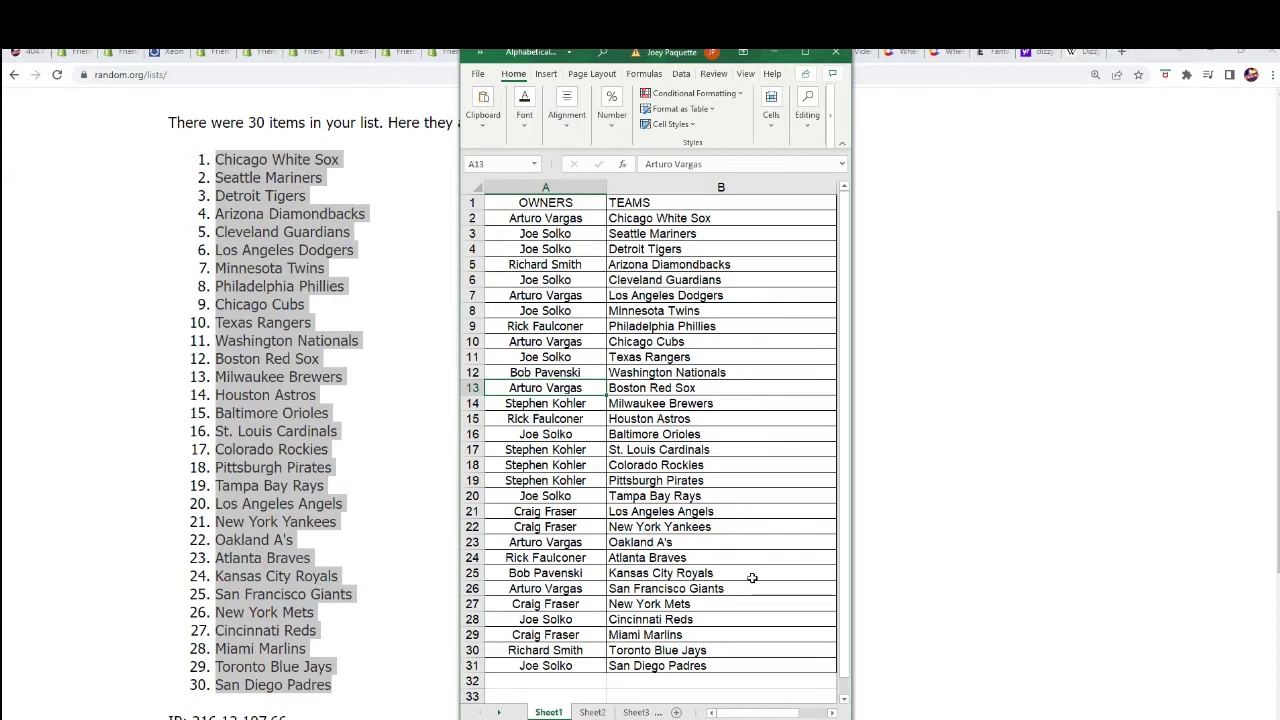
click(597, 497)
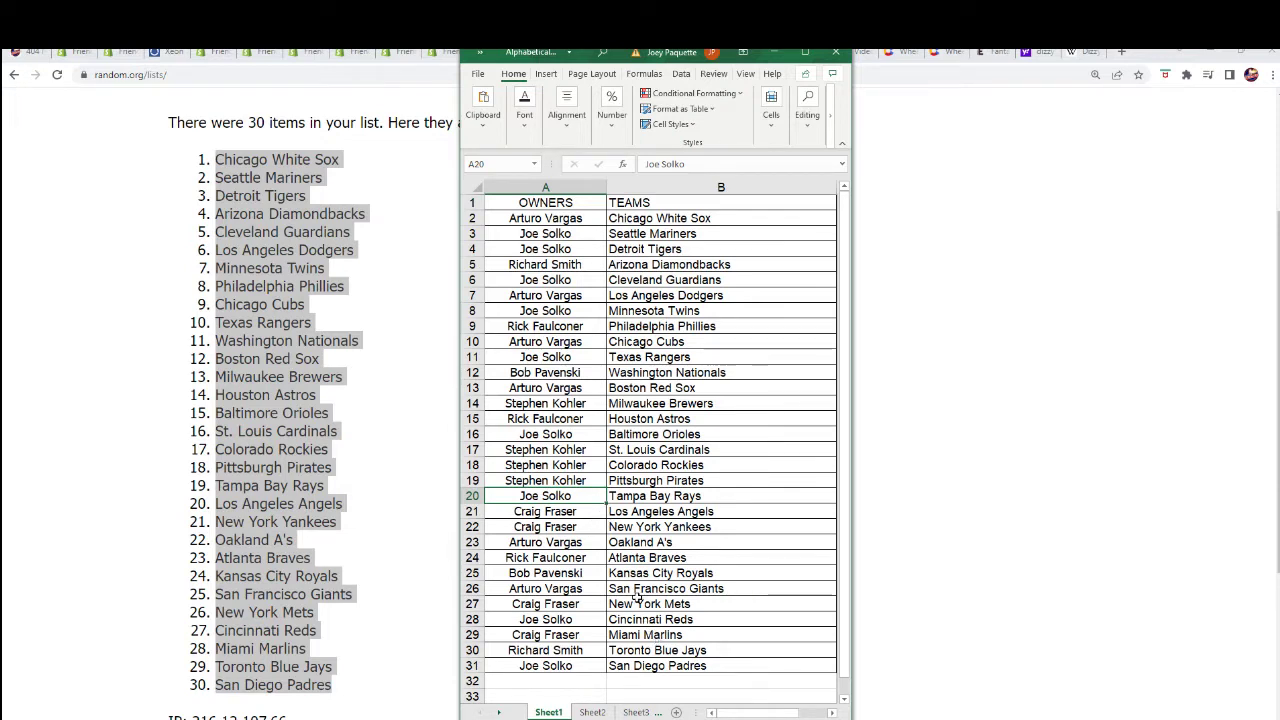
click(576, 511)
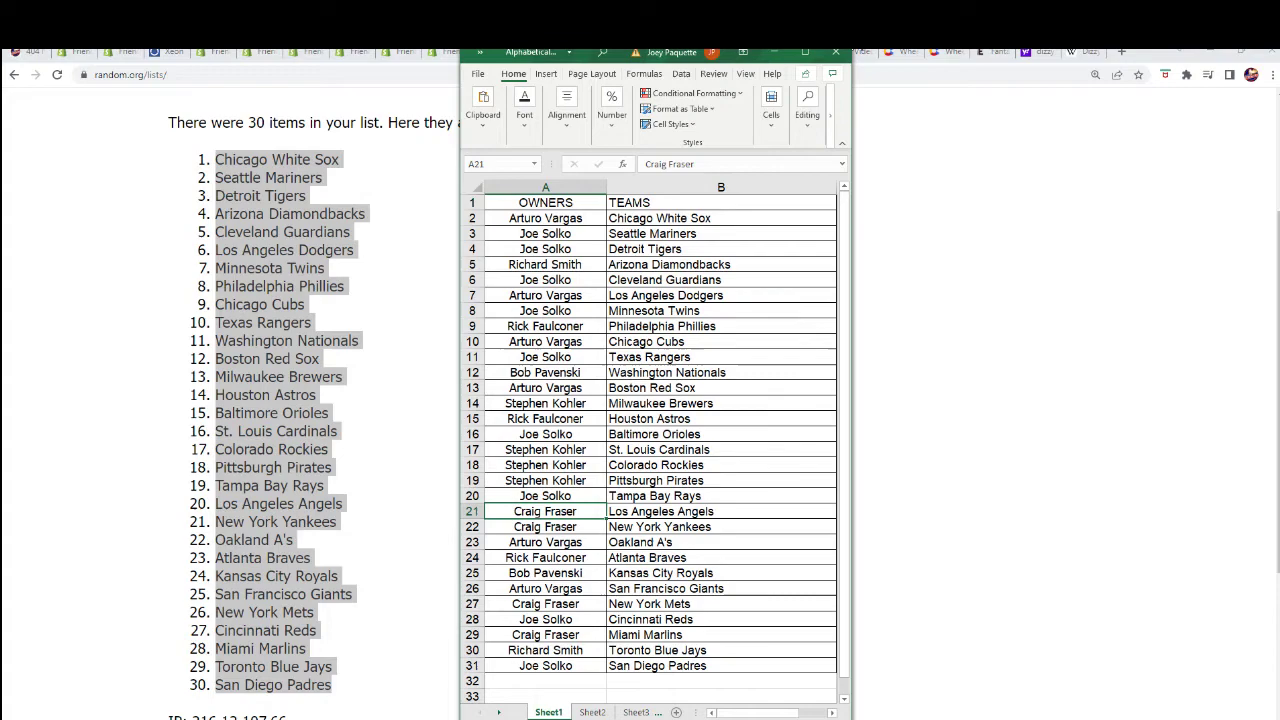
click(805, 51)
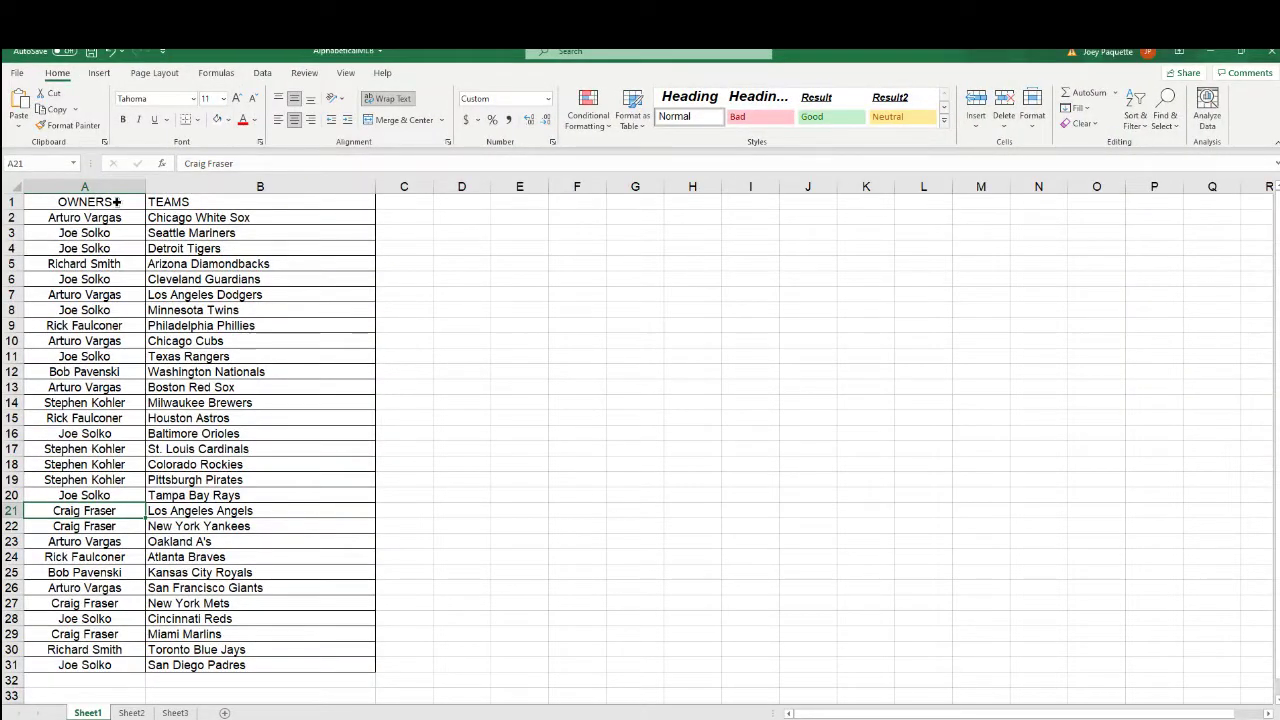
- Sort A1:B31 by the TEAMS column from A to Z, treating row 1 as headers
drag(117, 202, 229, 651)
scroll(229, 651, down, 1)
scroll(289, 569, up, 1)
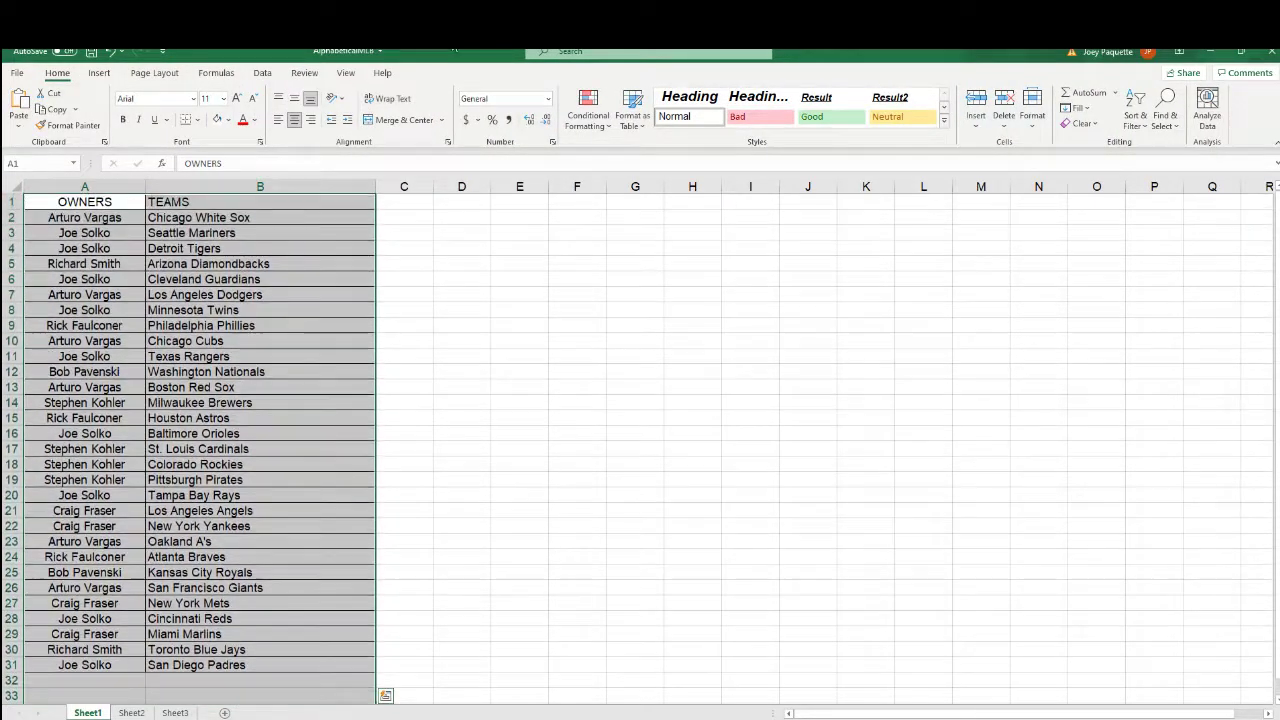
click(262, 73)
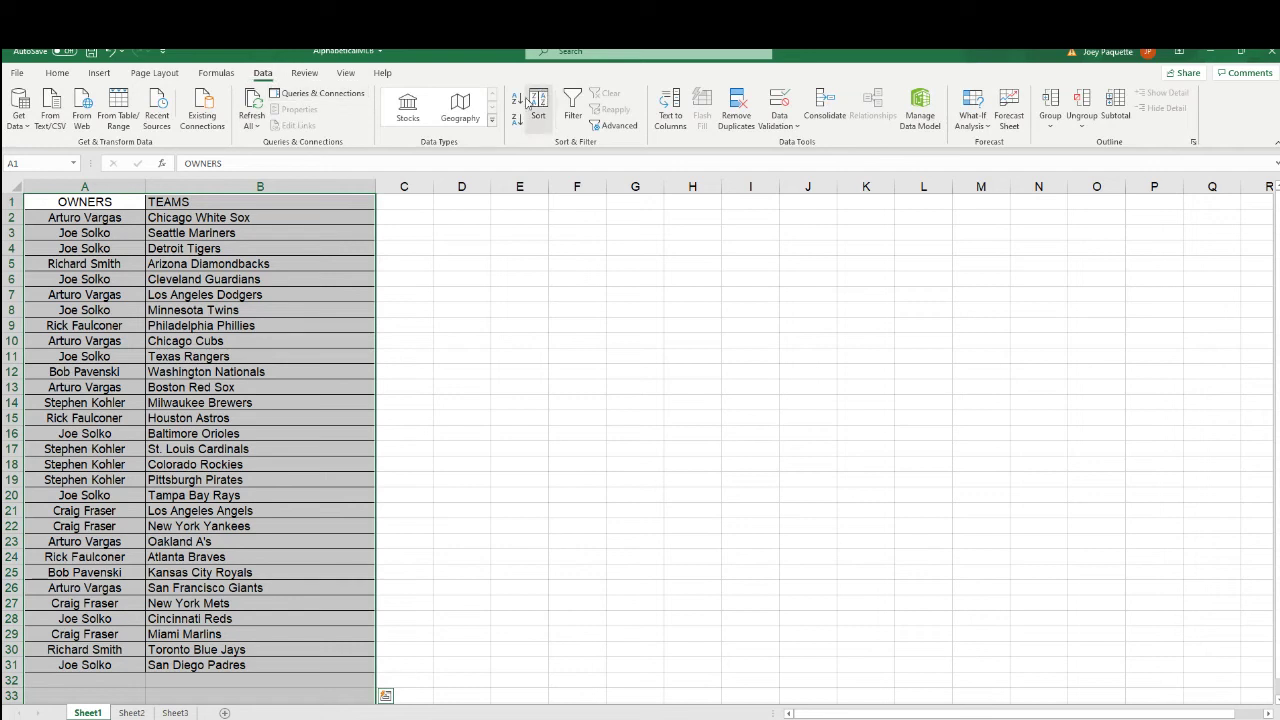
click(527, 103)
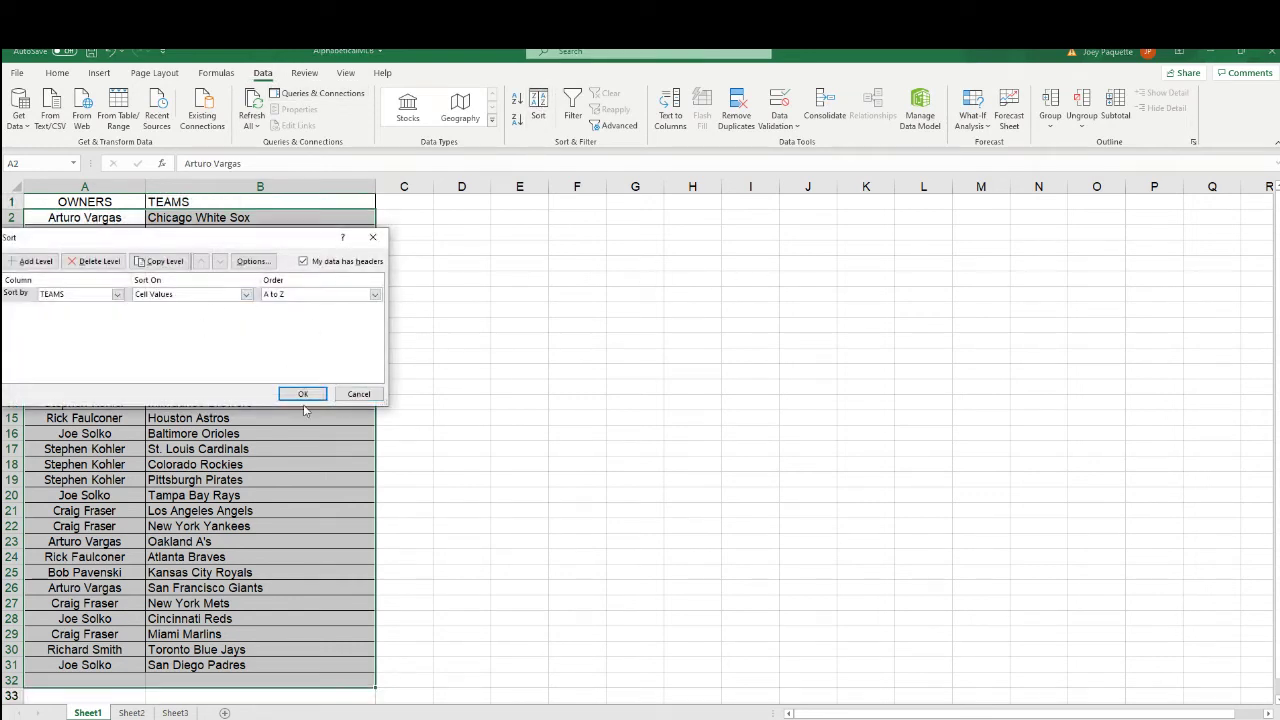
click(302, 394)
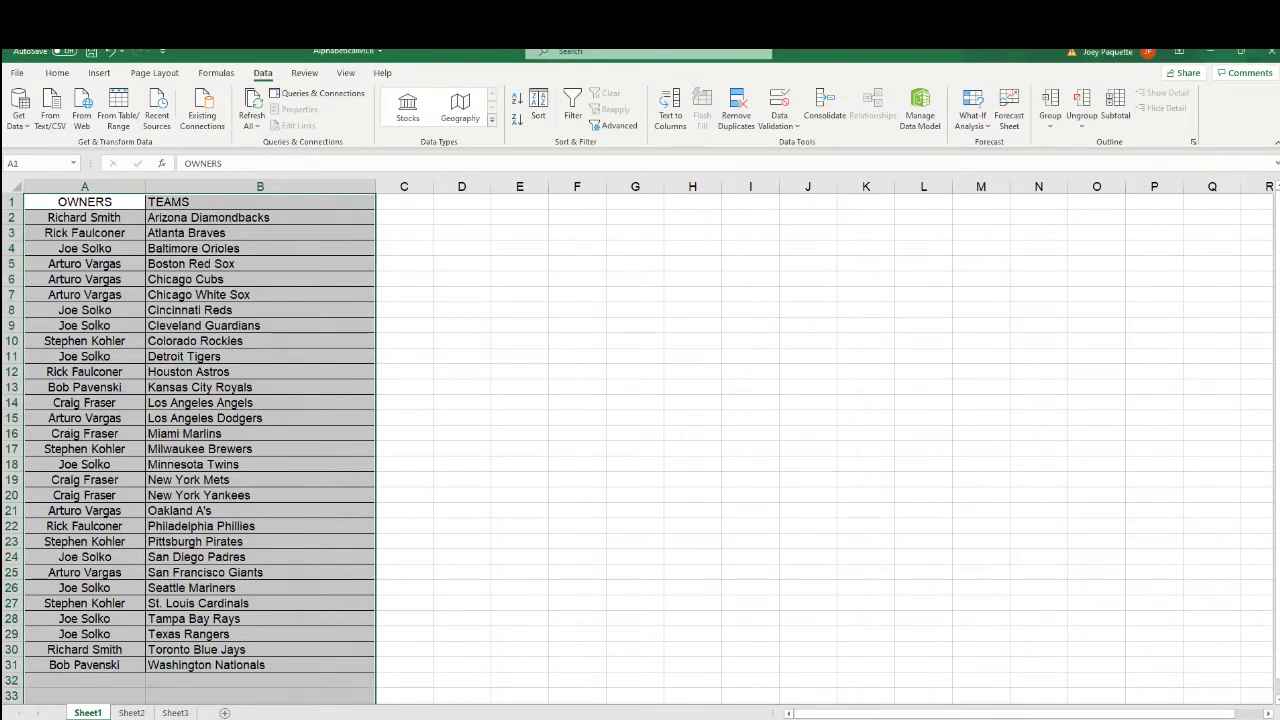